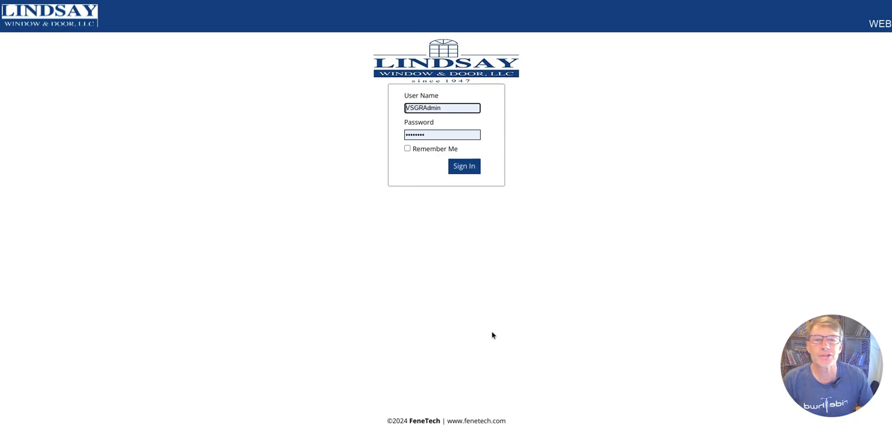
Sign in with the prefilled credentials and start a new quote
{"action": "left_click", "coordinate": [466, 169]}
{"action": "key", "text": "alt+a"}
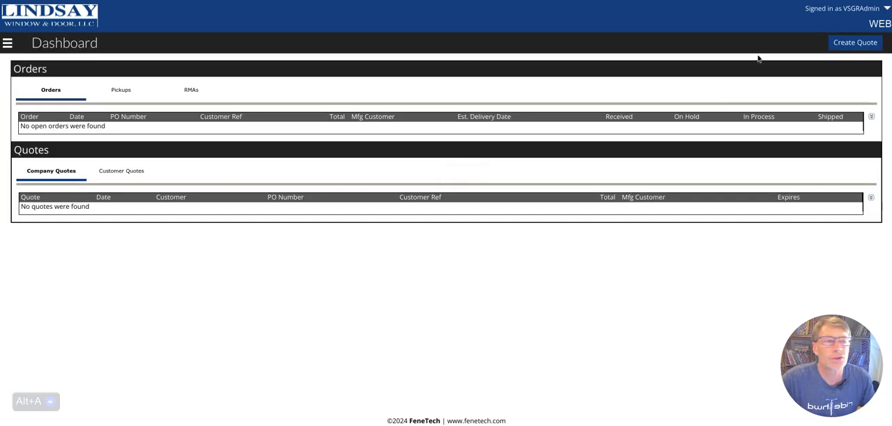
{"action": "left_click", "coordinate": [842, 43]}
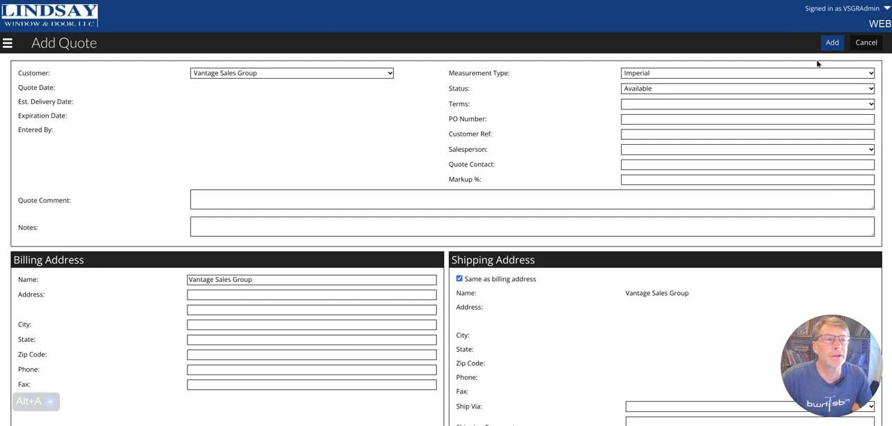
Enter the customer's surname followed by "- Black/white" as the customer reference and add the quote
{"action": "left_click", "coordinate": [657, 138]}
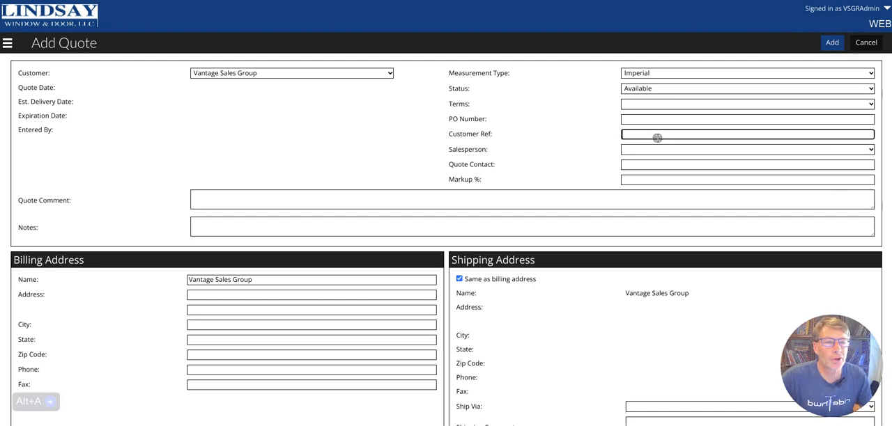
{"action": "type", "text": "JOnes"}
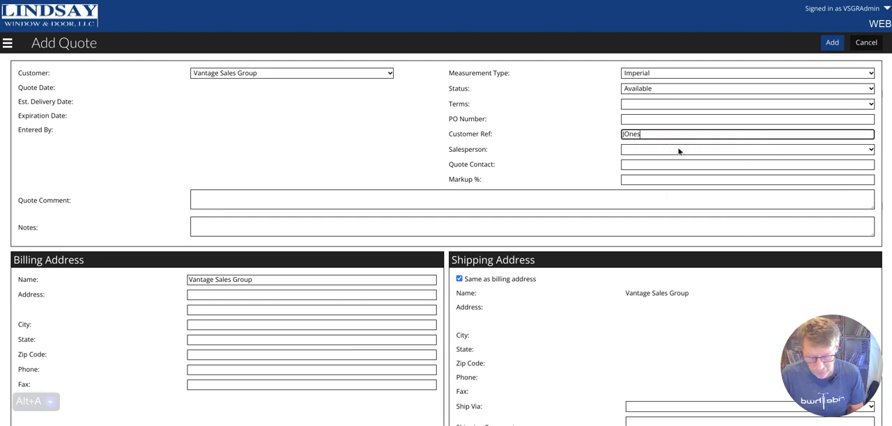
{"action": "type", "text": "- B"}
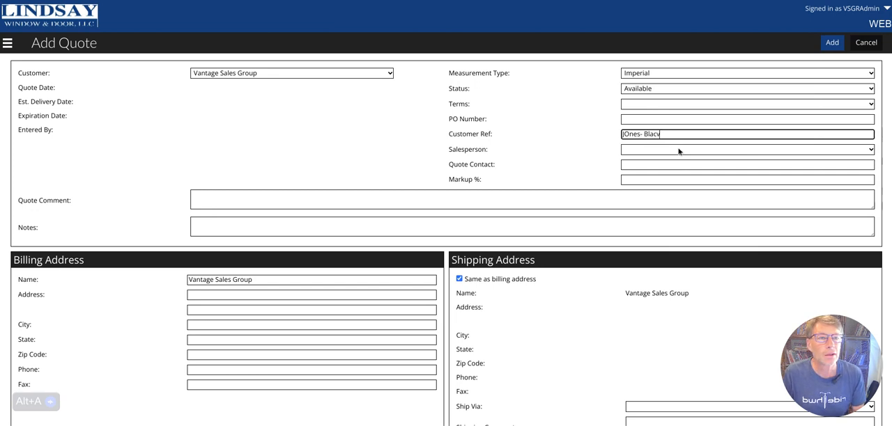
{"action": "type", "text": "lack/w"}
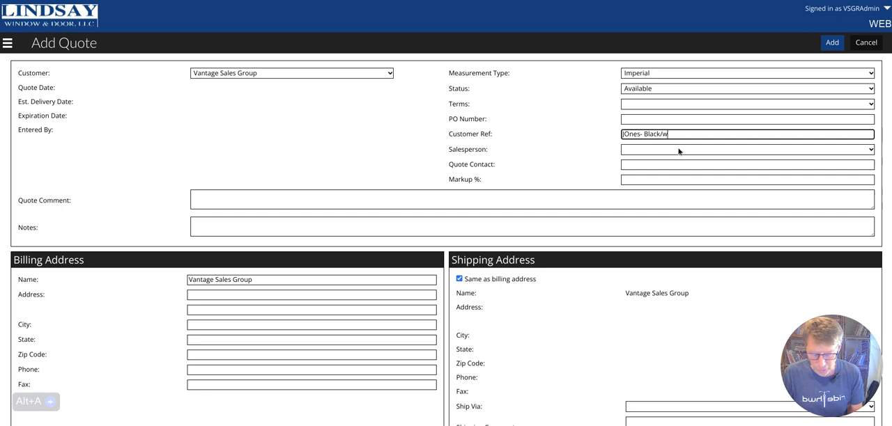
{"action": "type", "text": "hite"}
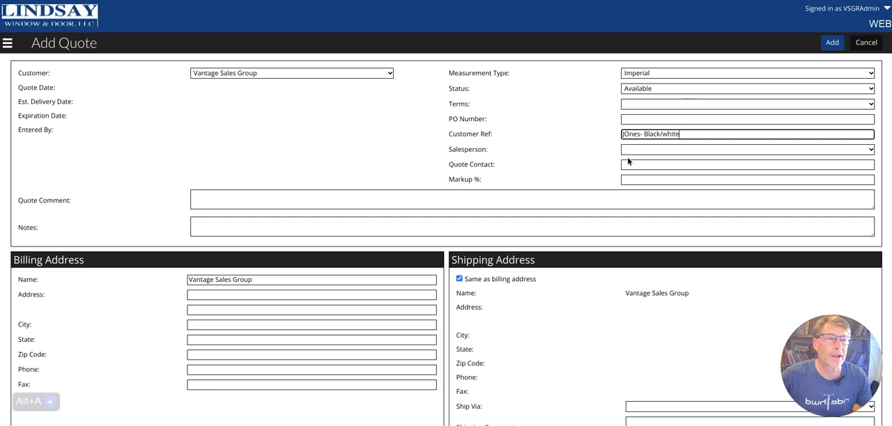
{"action": "left_click", "coordinate": [625, 135]}
{"action": "key", "text": "BackSpace"}
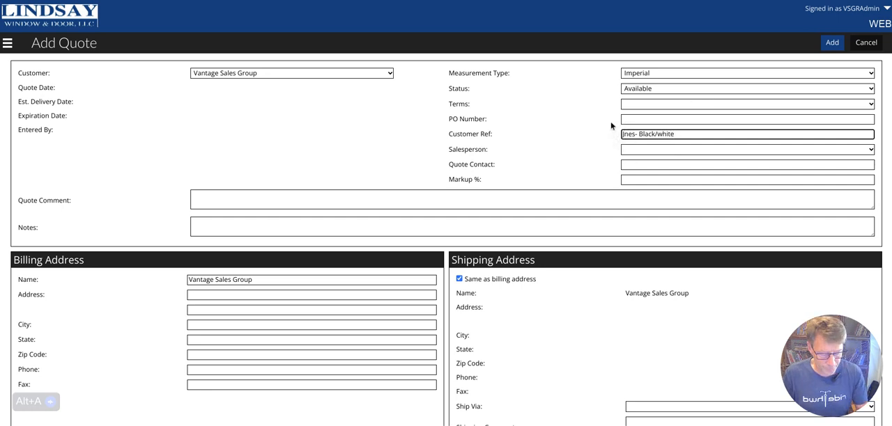
{"action": "type", "text": "o0"}
{"action": "key", "text": "BackSpace"}
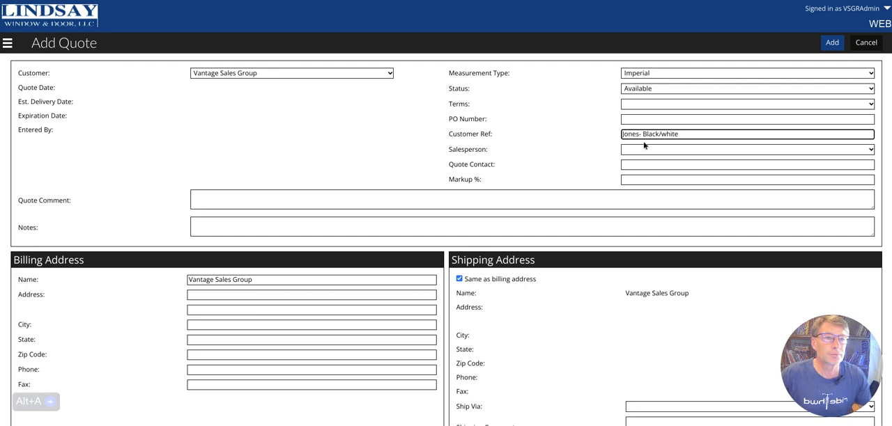
{"action": "left_click", "coordinate": [829, 43]}
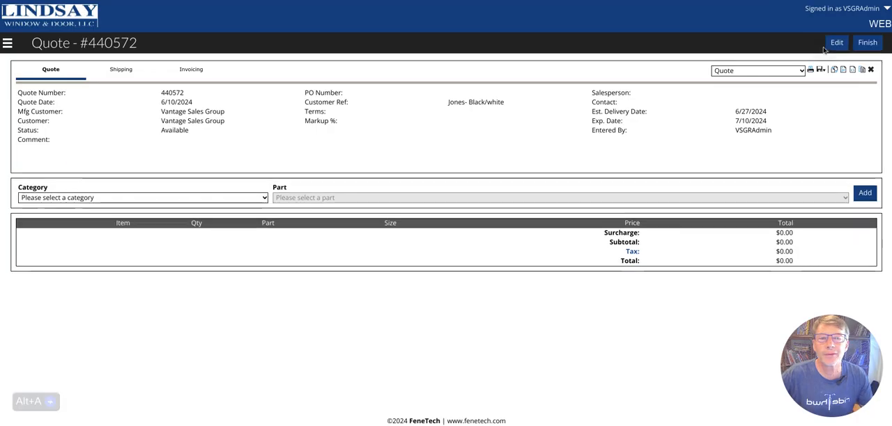
Choose the CLIMATE SMART 300 category and the CS300-SH single hung window as the part for the quote
{"action": "left_click", "coordinate": [252, 197]}
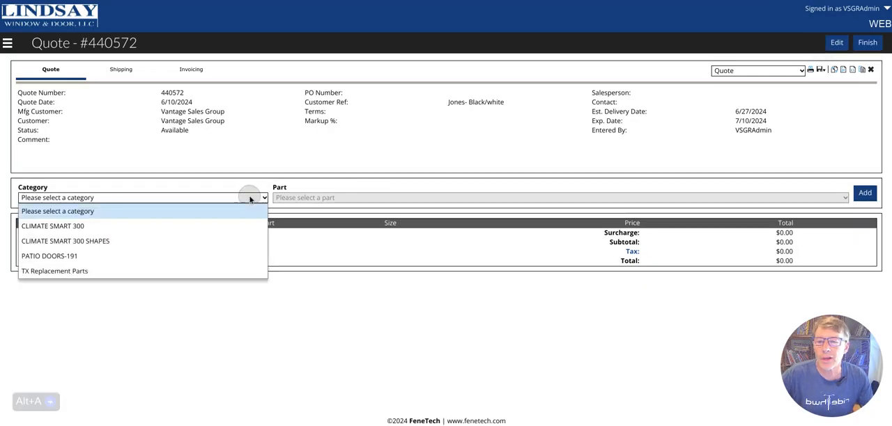
{"action": "left_click", "coordinate": [48, 226]}
{"action": "left_click", "coordinate": [287, 199]}
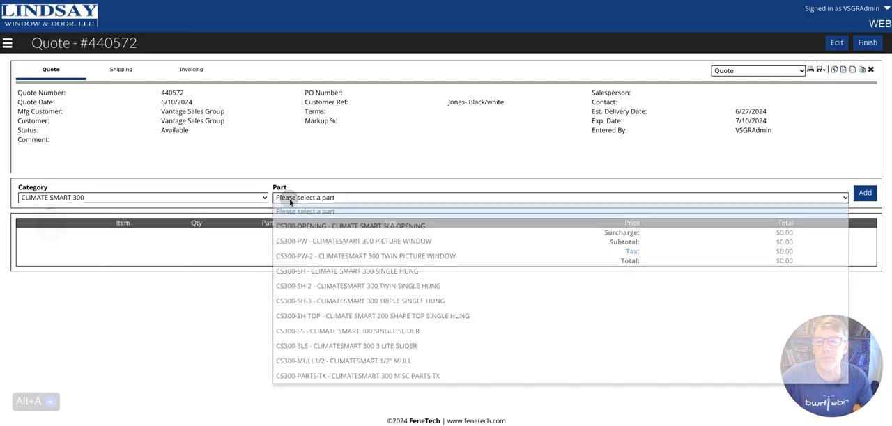
{"action": "left_click", "coordinate": [363, 271]}
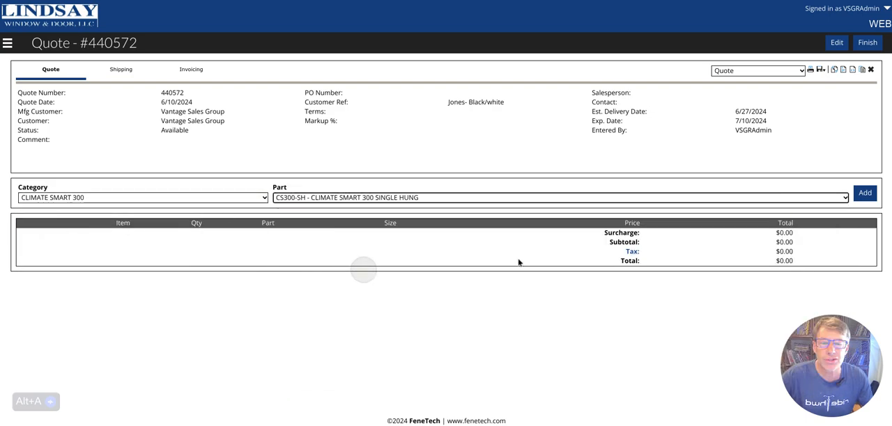
Add the single hung window as an item with quantity 8 and call size 3050
{"action": "left_click", "coordinate": [864, 196]}
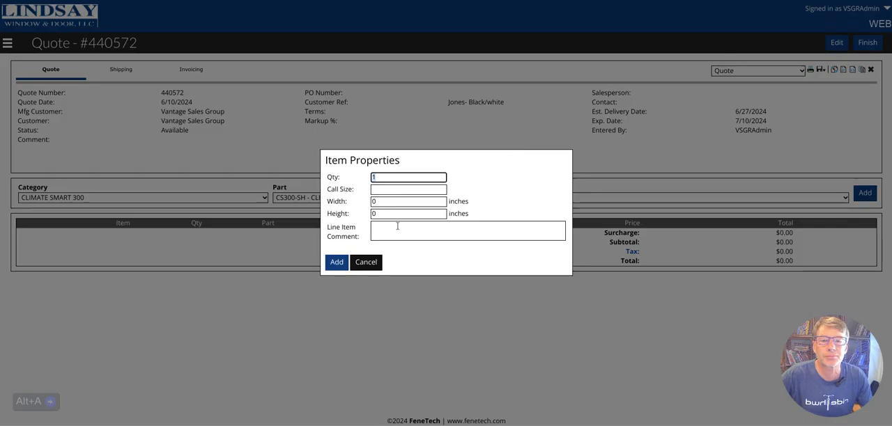
{"action": "type", "text": "8"}
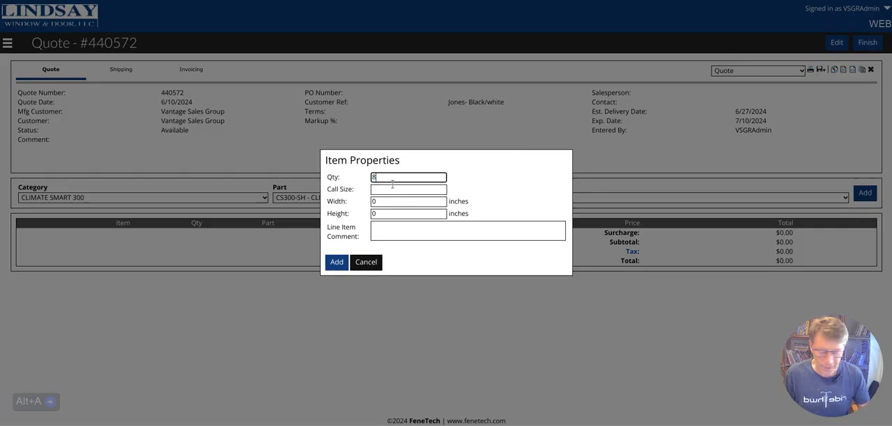
{"action": "key", "text": "Tab"}
{"action": "type", "text": "3050"}
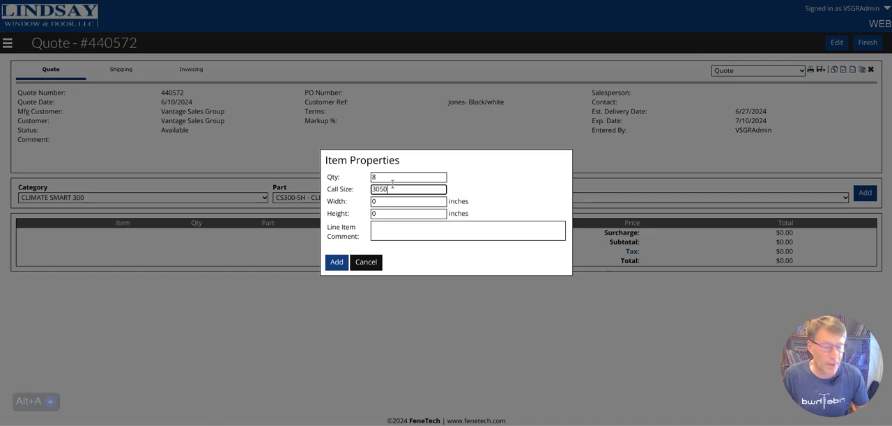
{"action": "left_click", "coordinate": [336, 262]}
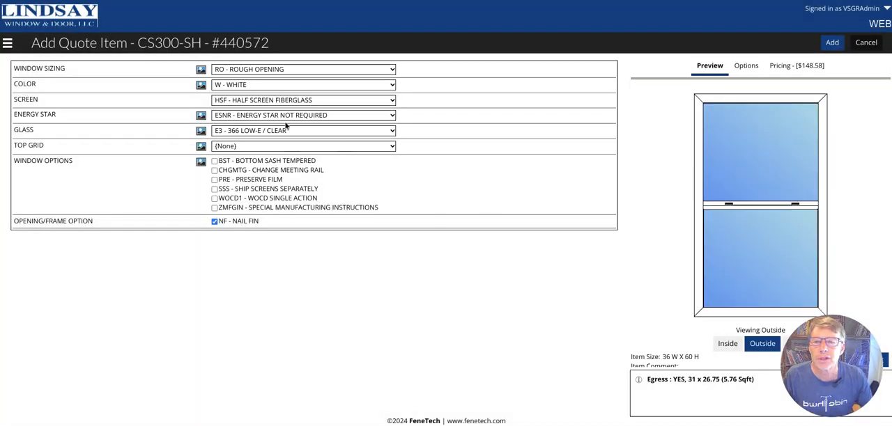
Set the window's top grid to F13COL flat 13/16" colonial with the 1V1H pattern
{"action": "left_click", "coordinate": [299, 146]}
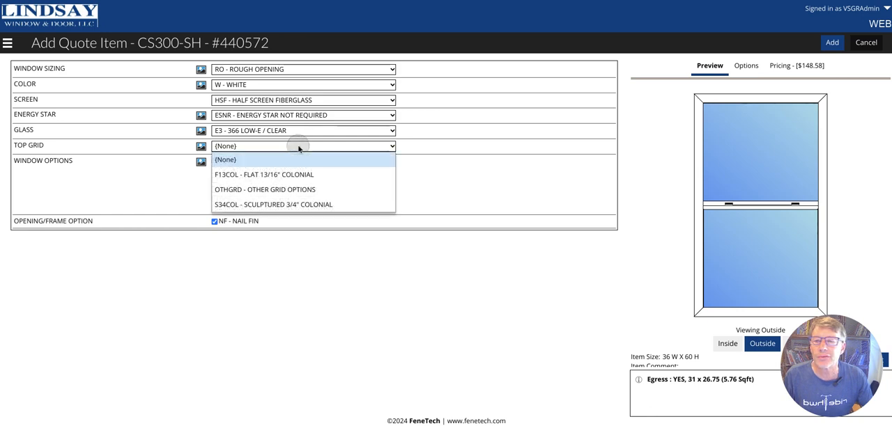
{"action": "left_click", "coordinate": [320, 173]}
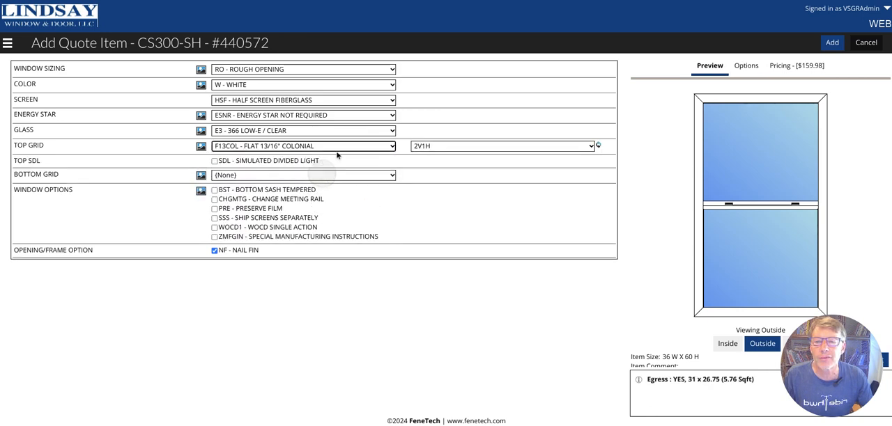
{"action": "left_click", "coordinate": [454, 146]}
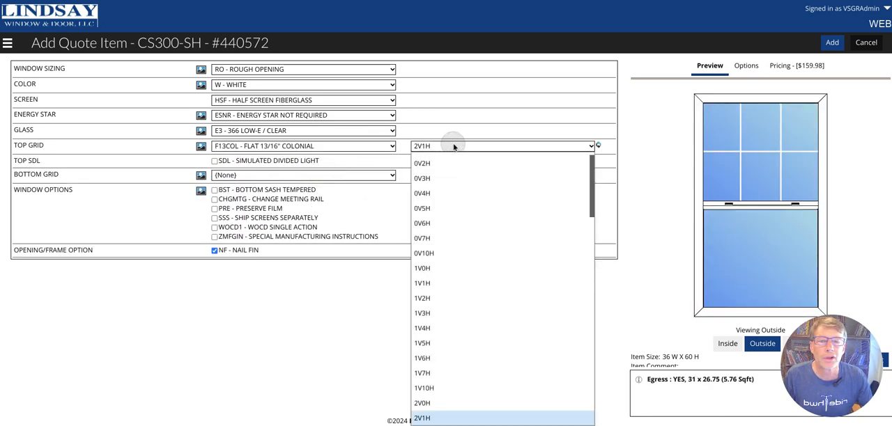
{"action": "left_click", "coordinate": [436, 294]}
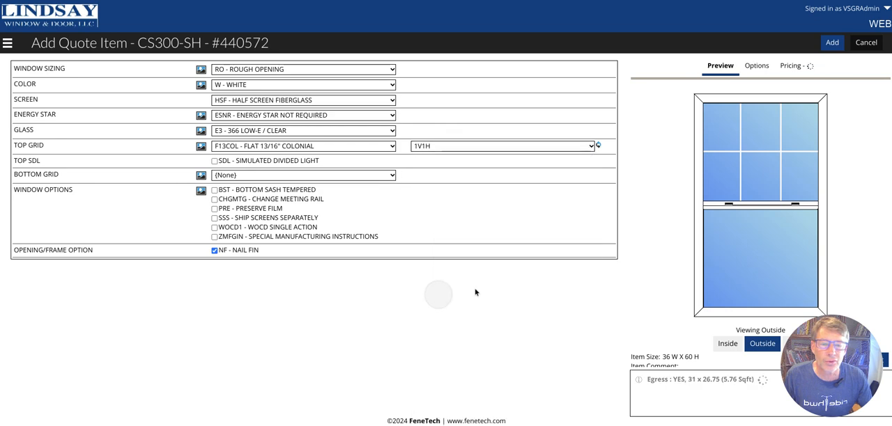
Set the bottom grid to F13COL flat 13/16" colonial with the 1V1H pattern and add the configured window to the quote
{"action": "left_click", "coordinate": [360, 175]}
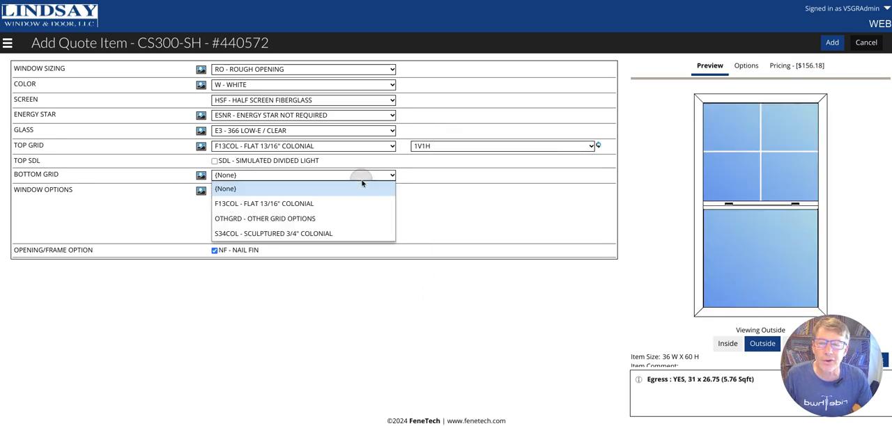
{"action": "left_click", "coordinate": [315, 203]}
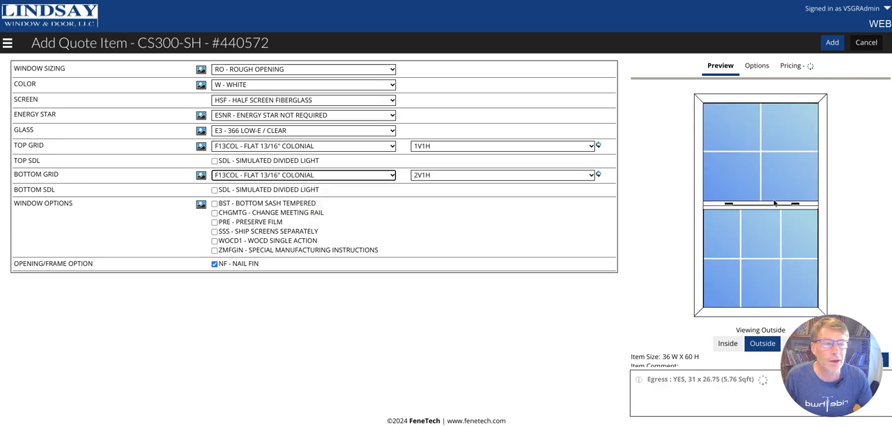
{"action": "left_click", "coordinate": [476, 175]}
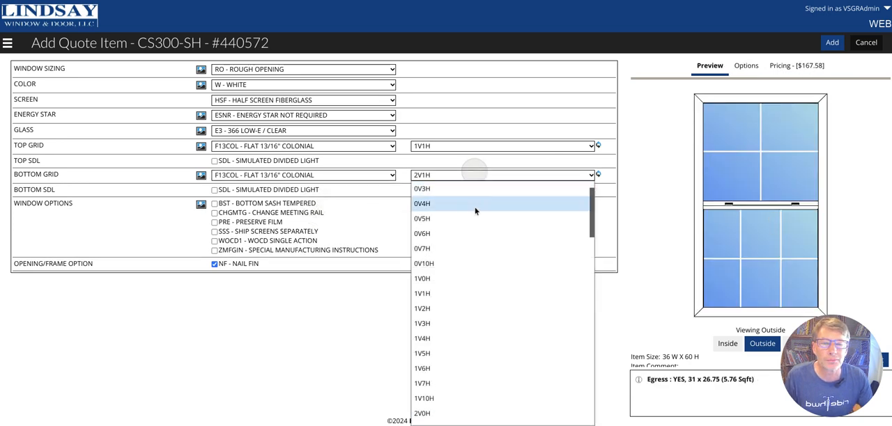
{"action": "left_click", "coordinate": [475, 298]}
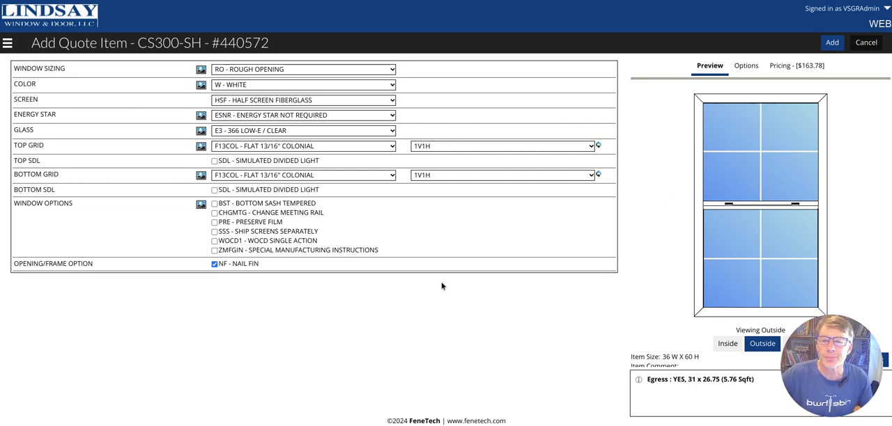
{"action": "left_click", "coordinate": [832, 42]}
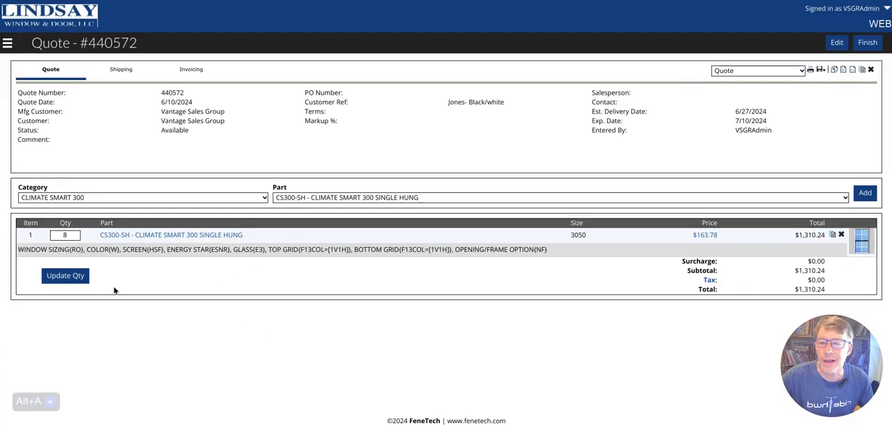
Change the color of quote item 1 to WBK white interior / black laminate exterior and save the item
{"action": "left_click", "coordinate": [149, 237]}
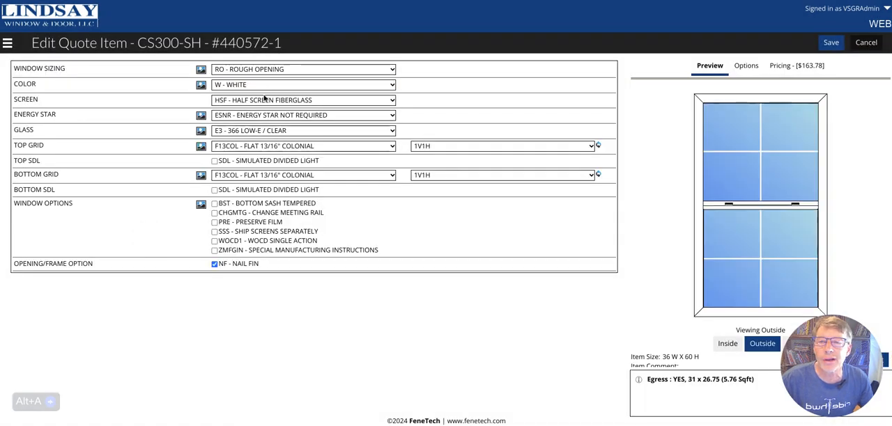
{"action": "left_click", "coordinate": [246, 86]}
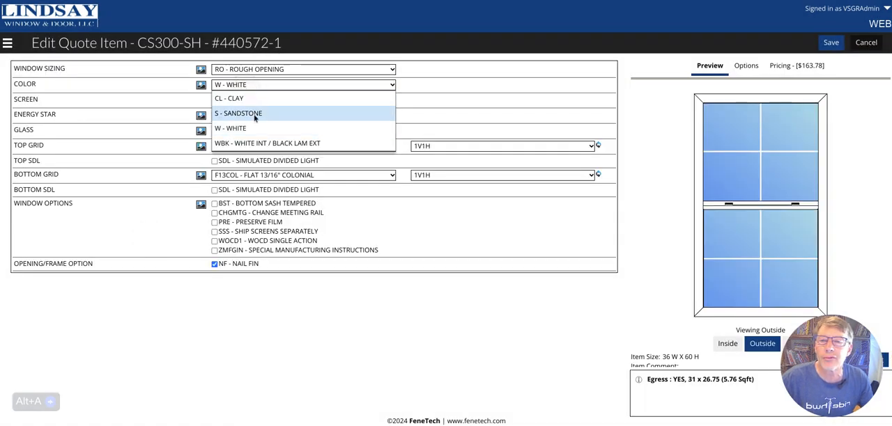
{"action": "left_click", "coordinate": [272, 144]}
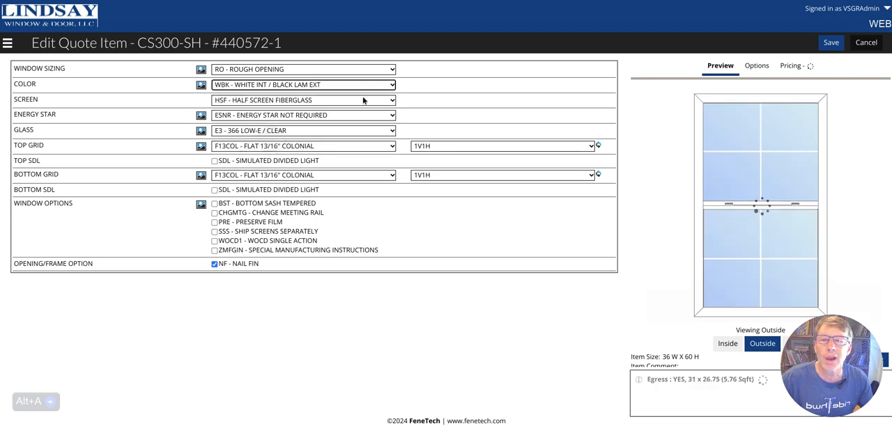
{"action": "left_click", "coordinate": [832, 43]}
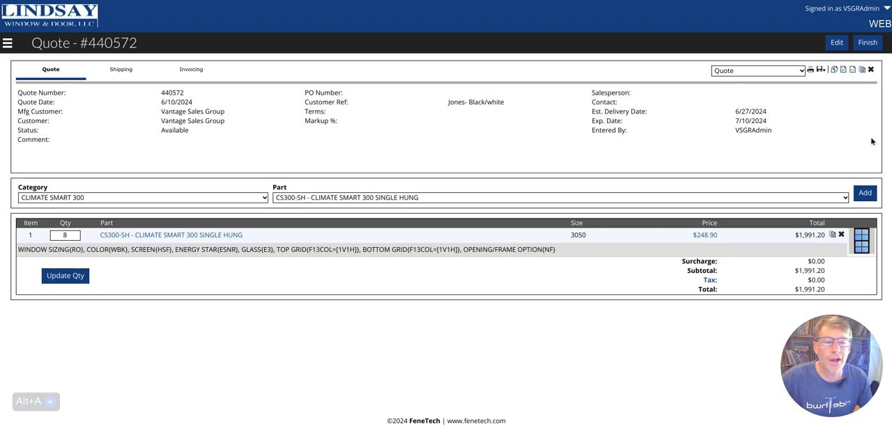
Add another CS300-SH single hung window with call size 3030 and the line item comment "Kitchen"
{"action": "left_click", "coordinate": [867, 195]}
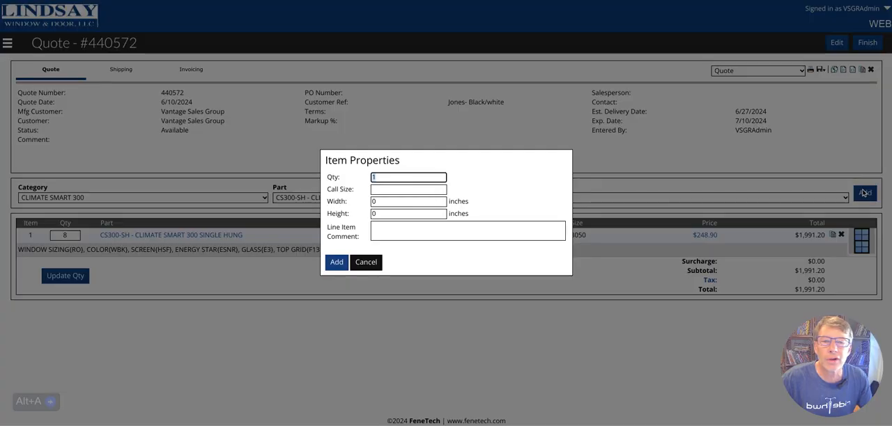
{"action": "left_click", "coordinate": [440, 188]}
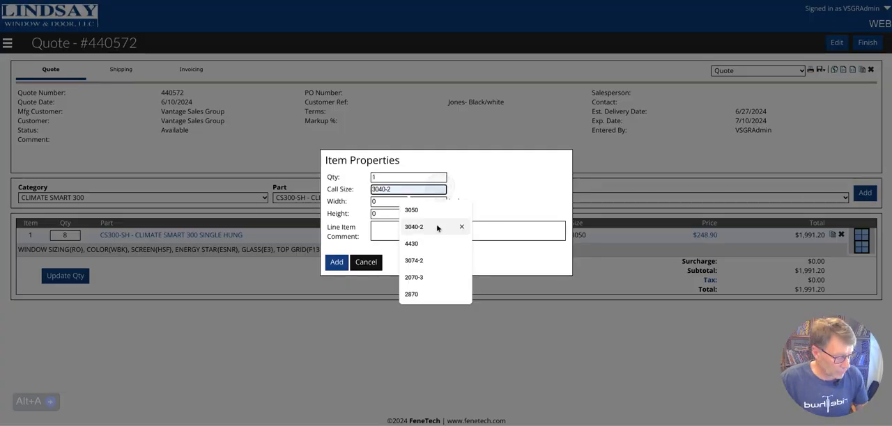
{"action": "type", "text": "3030"}
{"action": "left_click", "coordinate": [421, 230]}
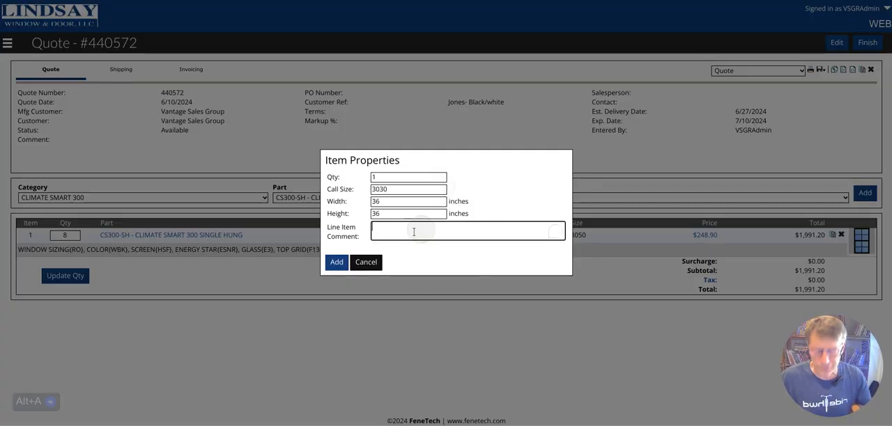
{"action": "type", "text": "Kitche"}
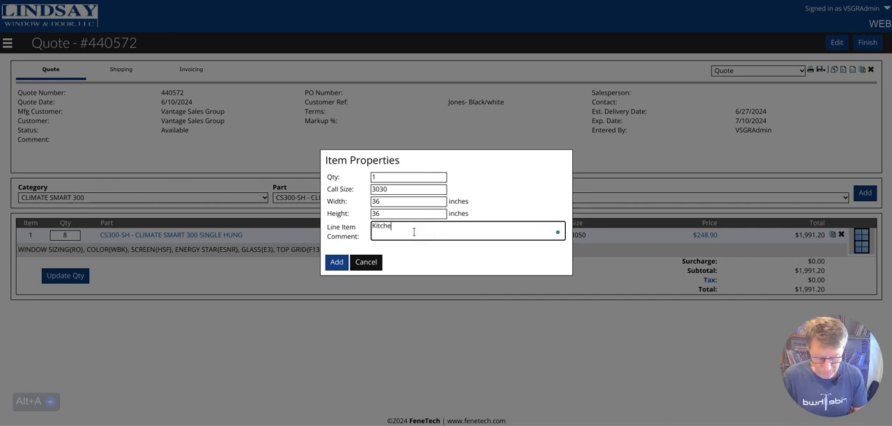
{"action": "type", "text": "n"}
{"action": "left_click", "coordinate": [338, 262]}
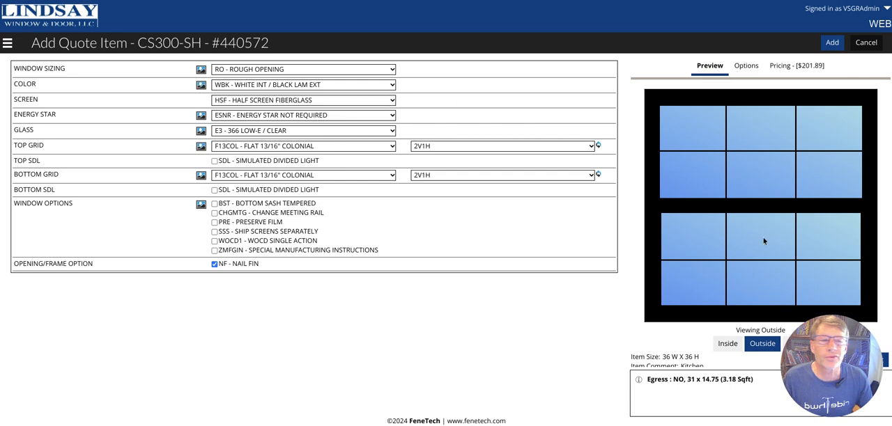
Set the top and bottom grid patterns to 1V1H and add the kitchen window to the quote
{"action": "left_click", "coordinate": [481, 145]}
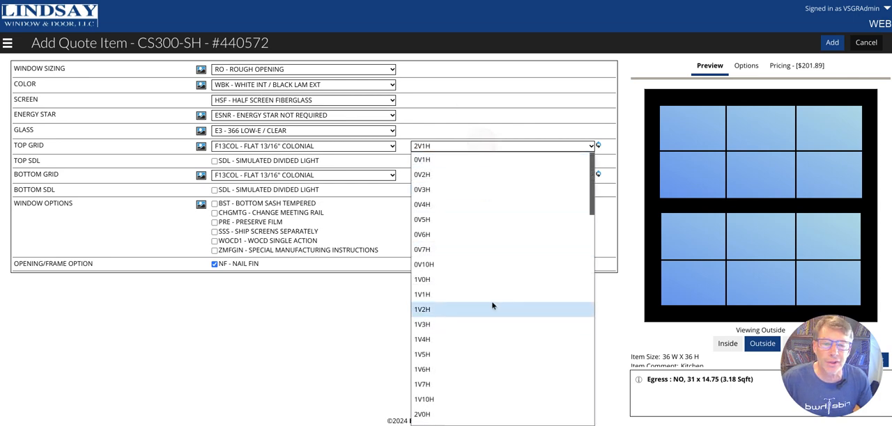
{"action": "left_click", "coordinate": [491, 292]}
{"action": "left_click", "coordinate": [486, 175]}
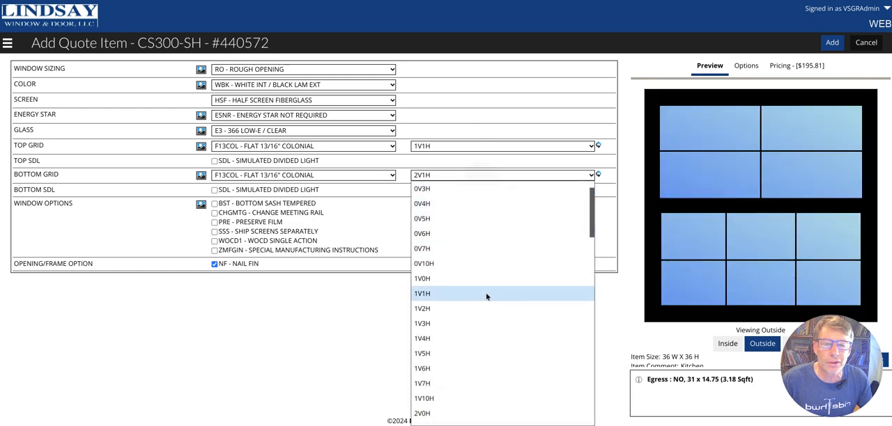
{"action": "left_click", "coordinate": [486, 293]}
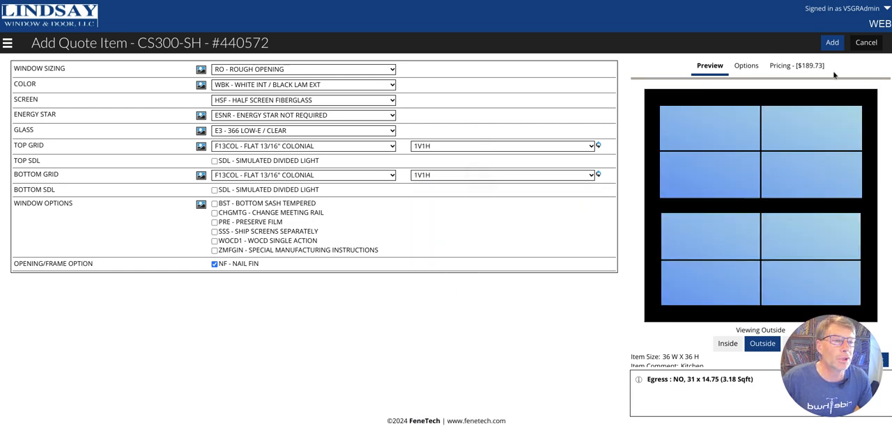
{"action": "left_click", "coordinate": [832, 43]}
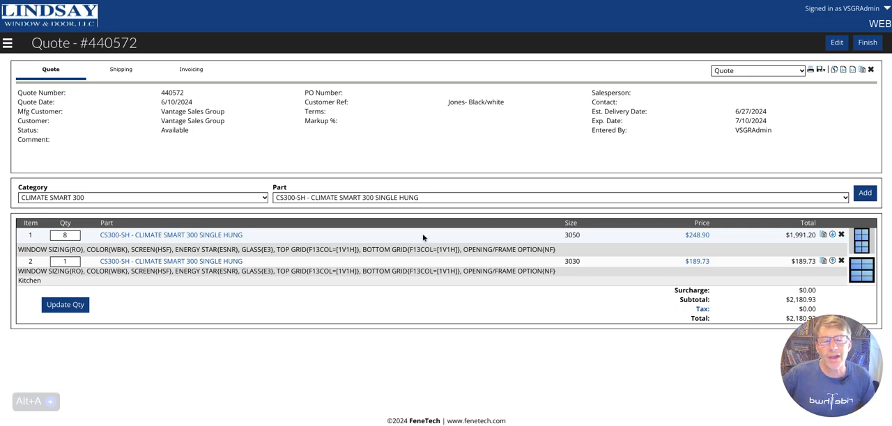
{"action": "left_click", "coordinate": [427, 198]}
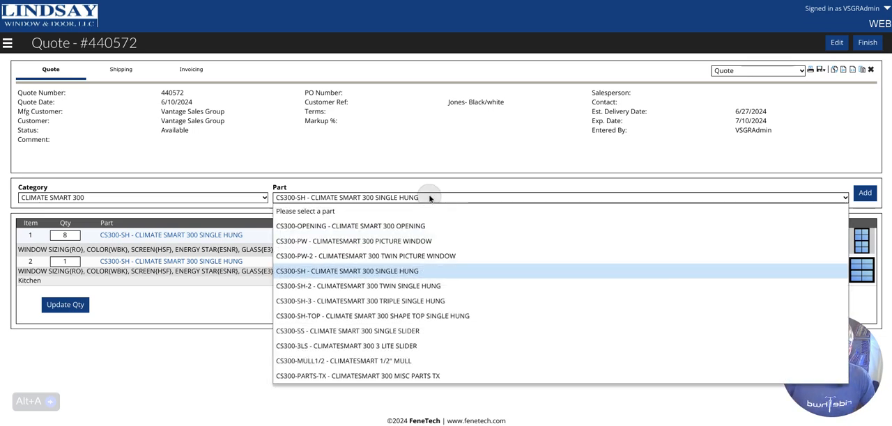
{"action": "left_click", "coordinate": [424, 288]}
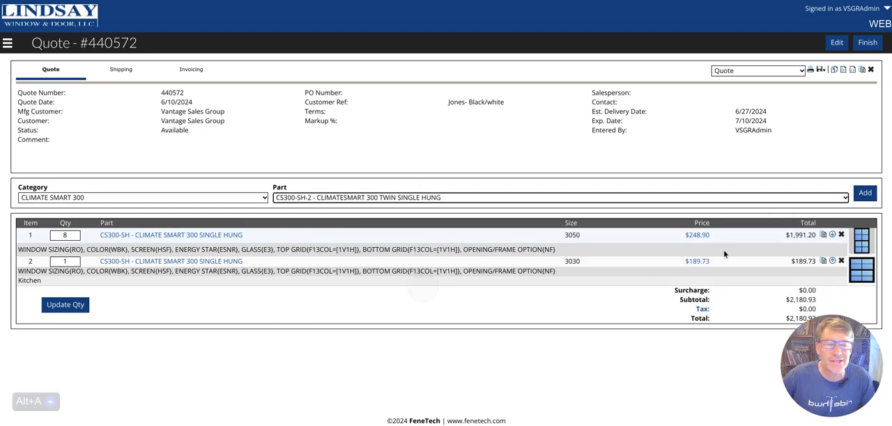
{"action": "left_click", "coordinate": [864, 196]}
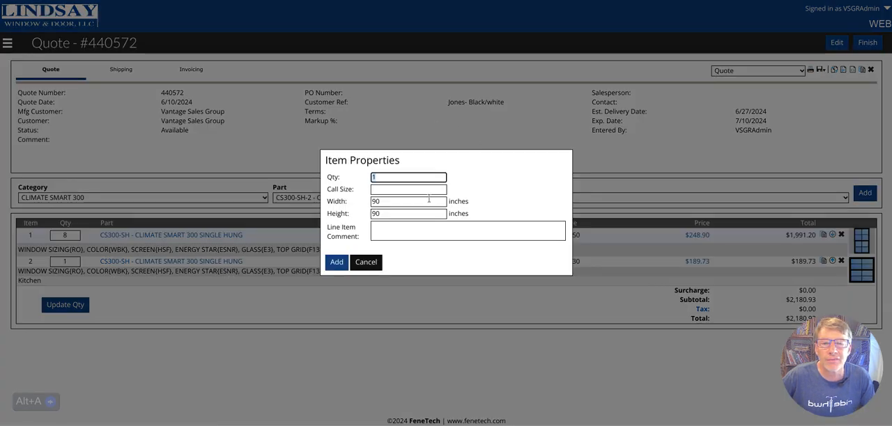
{"action": "left_click", "coordinate": [422, 189]}
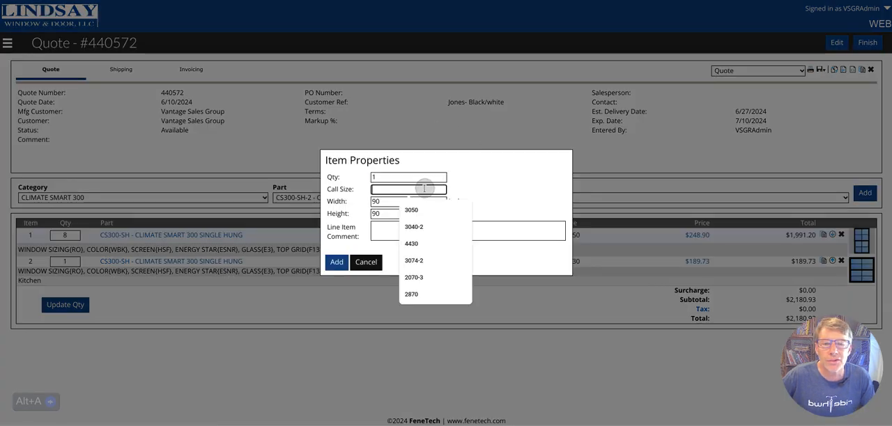
{"action": "type", "text": "3050-2"}
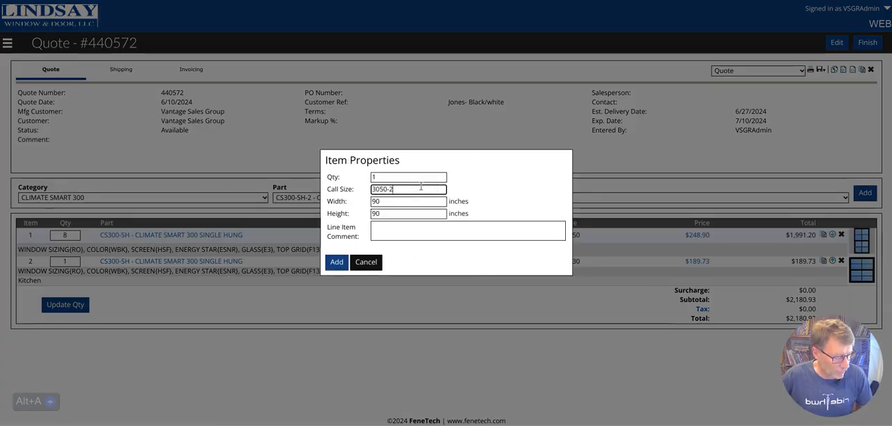
{"action": "left_click", "coordinate": [338, 259]}
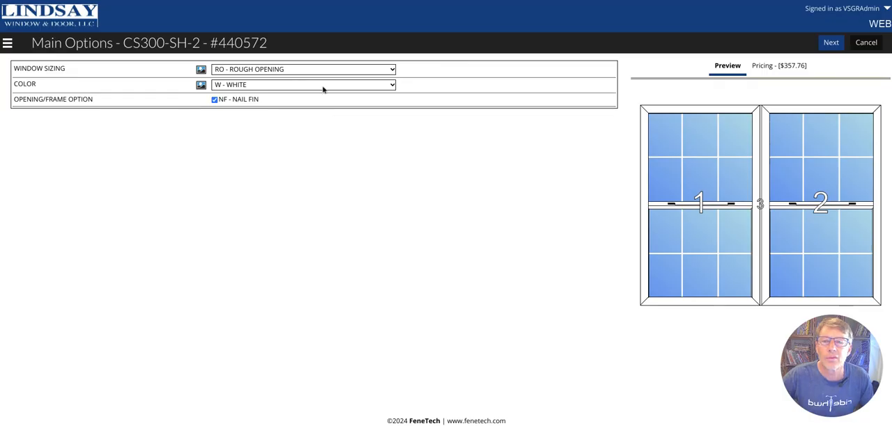
{"action": "left_click", "coordinate": [323, 88]}
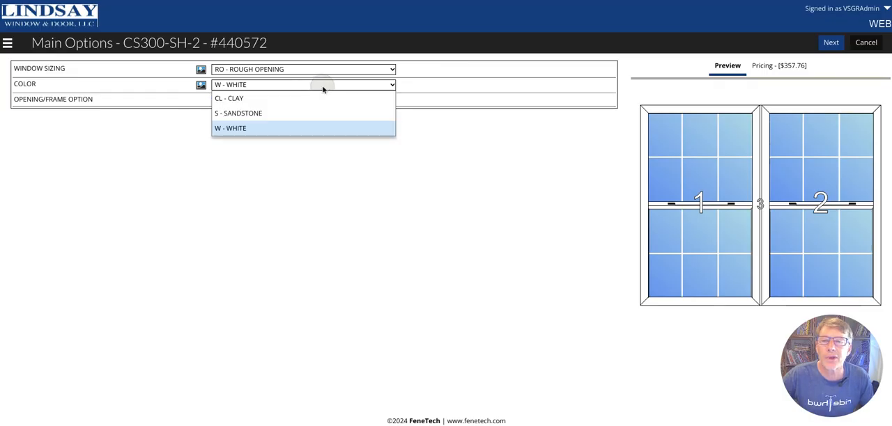
{"action": "left_click", "coordinate": [305, 135]}
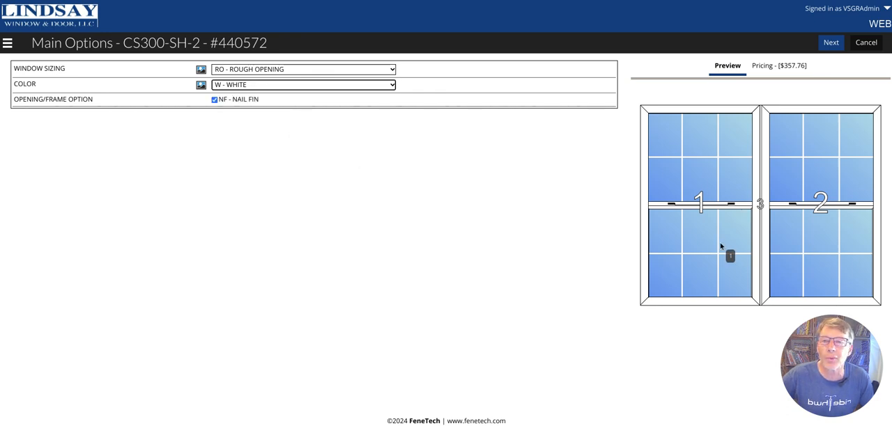
{"action": "left_click", "coordinate": [866, 42]}
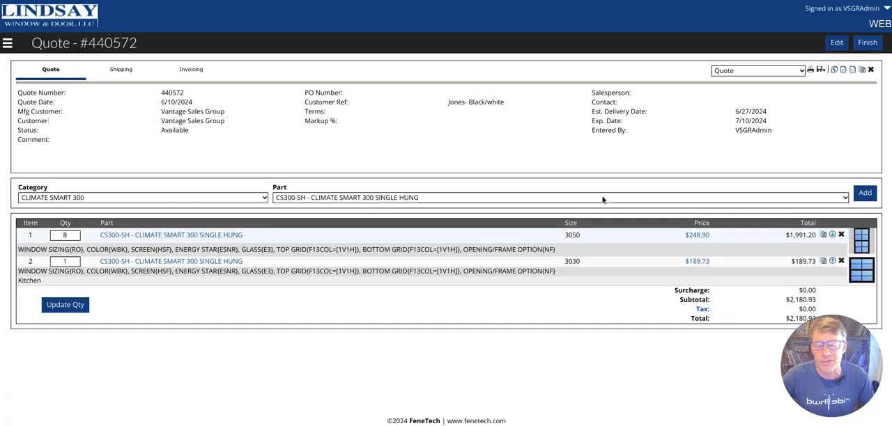
Start a new CS300-OPENING Climate Smart 300 opening item with call size 3050-2
{"action": "left_click", "coordinate": [407, 199]}
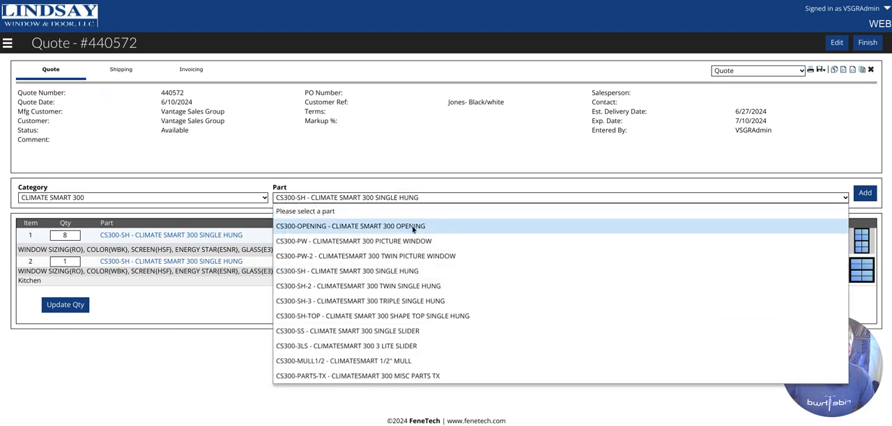
{"action": "left_click", "coordinate": [412, 226]}
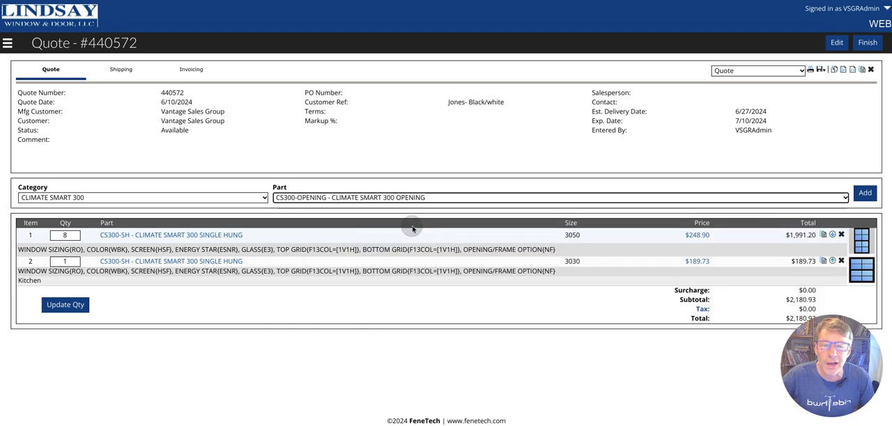
{"action": "left_click", "coordinate": [864, 194]}
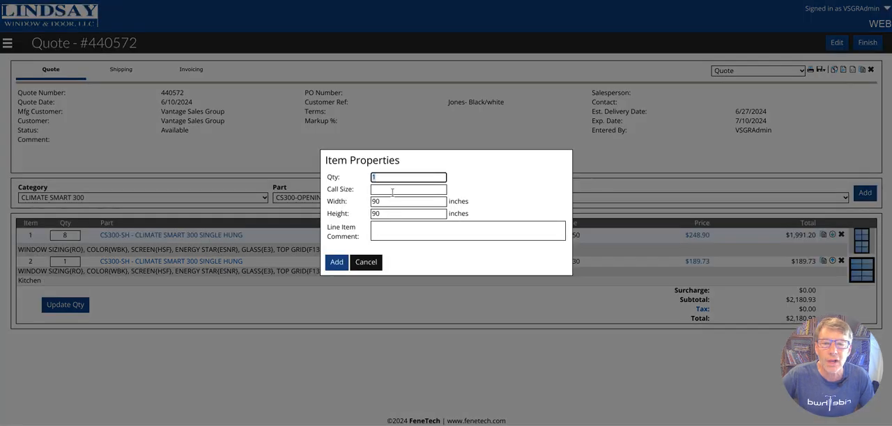
{"action": "left_click", "coordinate": [392, 191]}
{"action": "type", "text": "3050-2"}
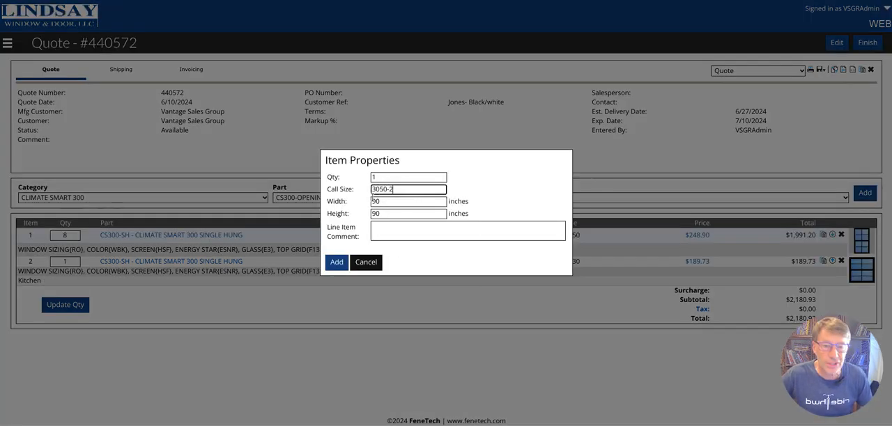
{"action": "left_click", "coordinate": [336, 262]}
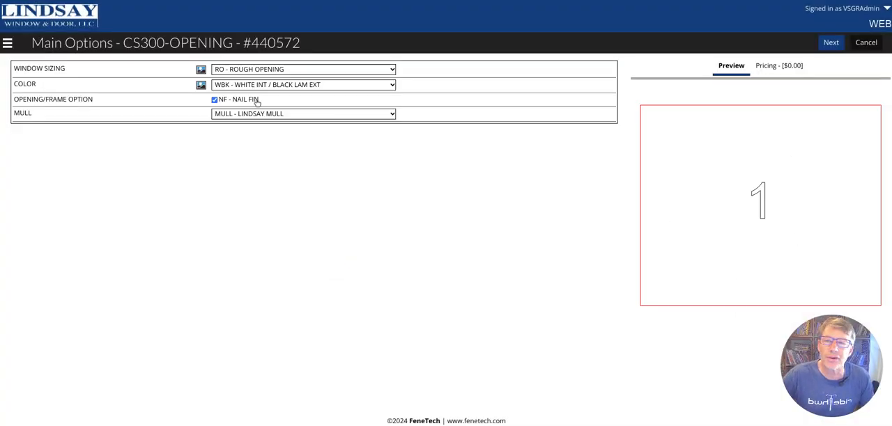
Accept the main options and split the opening side by side evenly into 2 sections with the CS300-MULL1/2 mull
{"action": "left_click", "coordinate": [831, 43]}
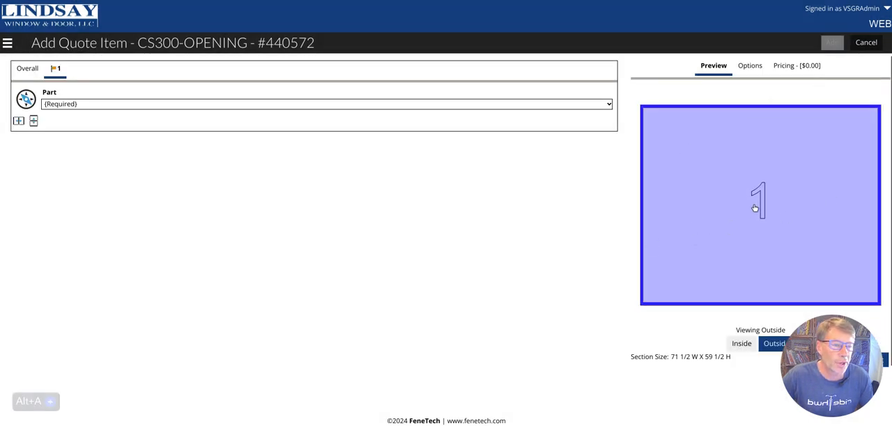
{"action": "left_click", "coordinate": [15, 122]}
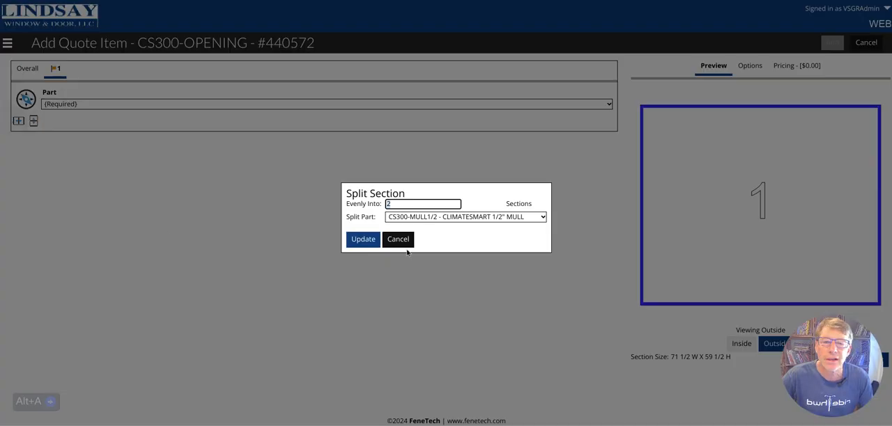
{"action": "left_click", "coordinate": [363, 239]}
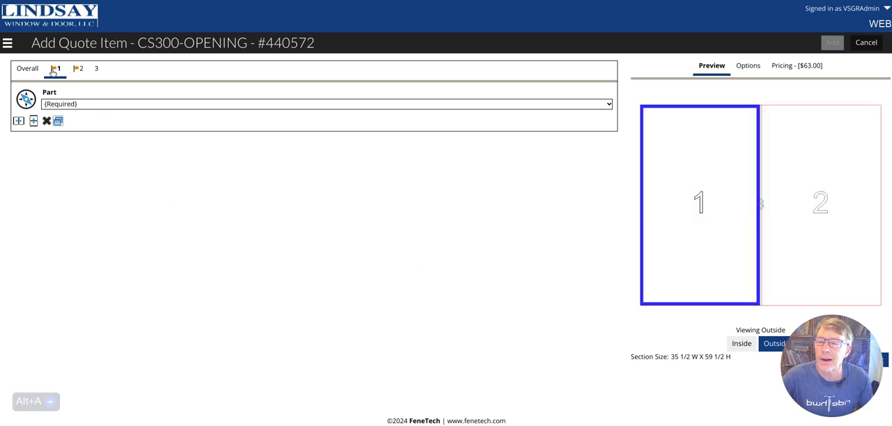
Assign the CS300-SH single hung part to section 1 and set its top and bottom grid patterns to 1V1H
{"action": "left_click", "coordinate": [78, 105]}
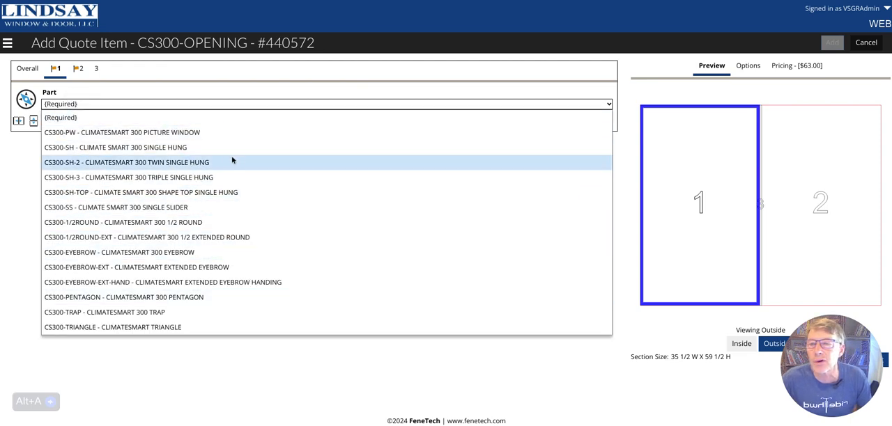
{"action": "left_click", "coordinate": [190, 150]}
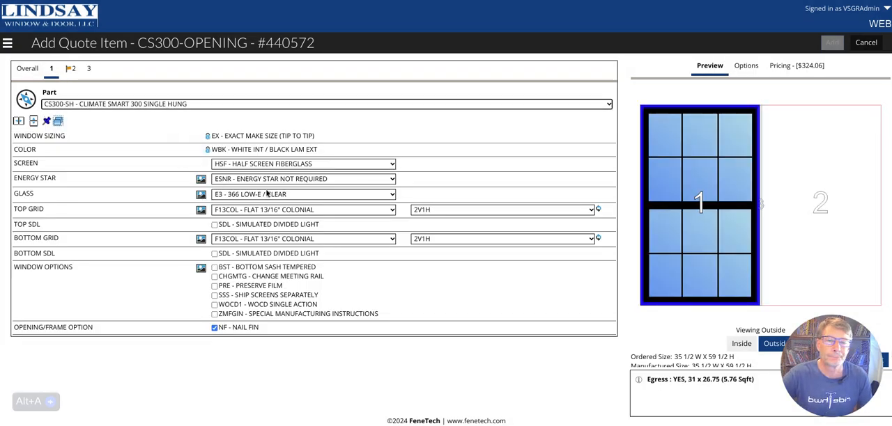
{"action": "left_click", "coordinate": [456, 212]}
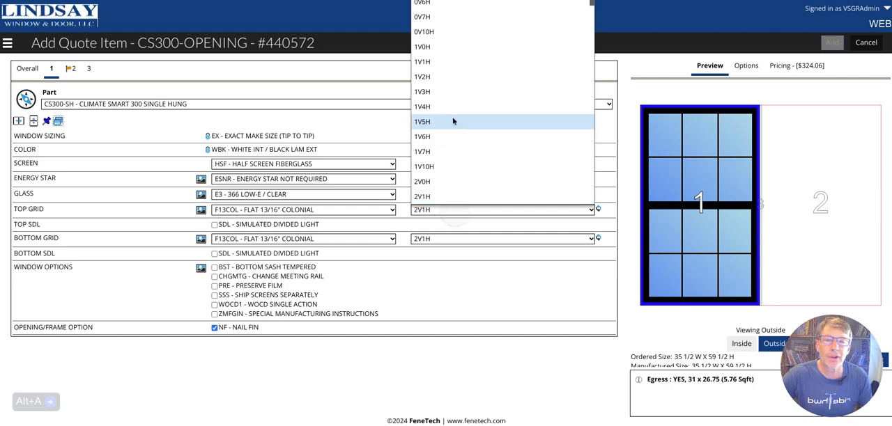
{"action": "left_click", "coordinate": [441, 66]}
{"action": "left_click", "coordinate": [437, 238]}
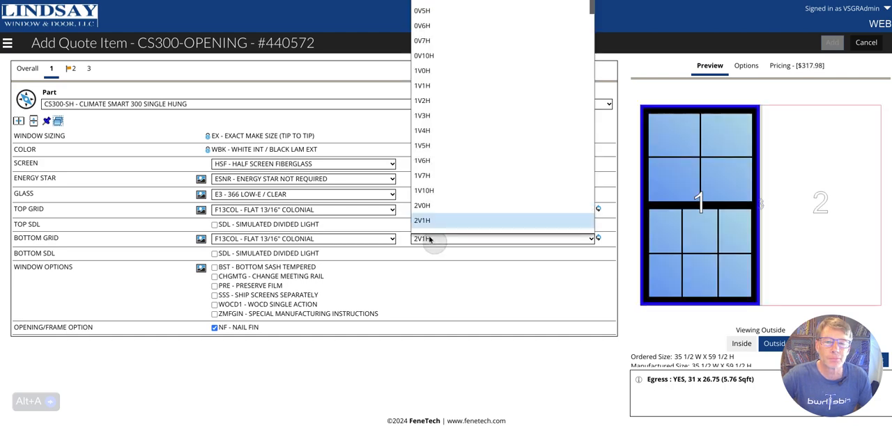
{"action": "left_click", "coordinate": [448, 73]}
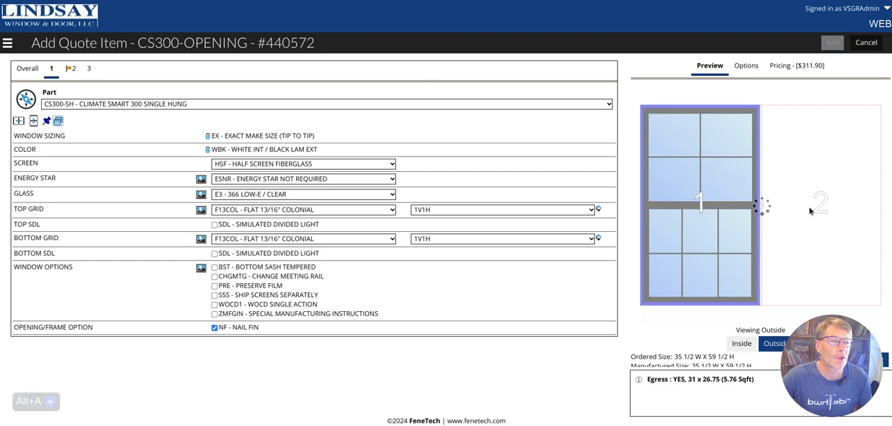
Assign CS300-SH single hung to section 2 with 1V1H top and bottom grids, and add the twin opening to the quote
{"action": "left_click", "coordinate": [813, 206]}
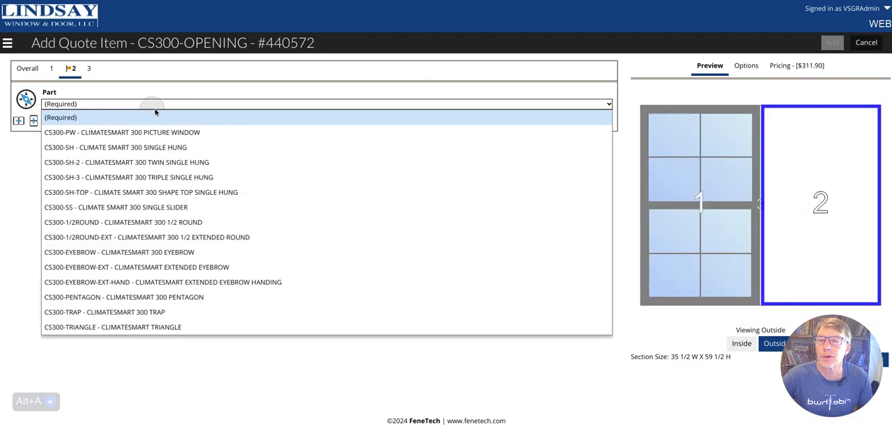
{"action": "left_click", "coordinate": [185, 149]}
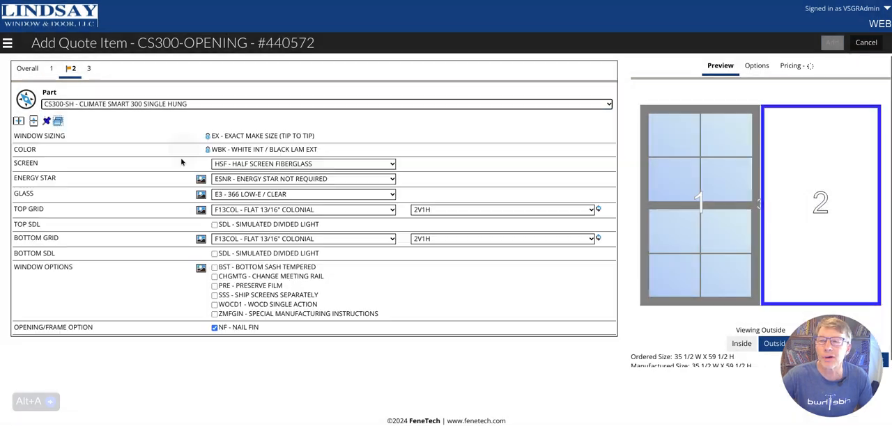
{"action": "left_click", "coordinate": [433, 210]}
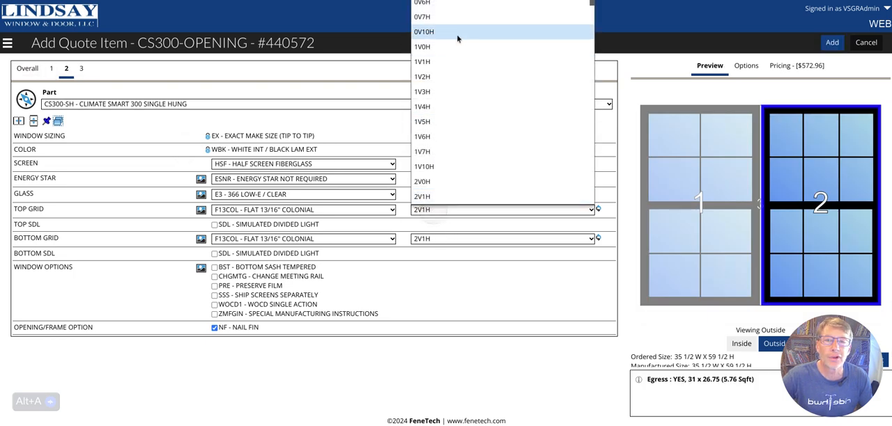
{"action": "left_click", "coordinate": [450, 60]}
{"action": "left_click", "coordinate": [421, 239]}
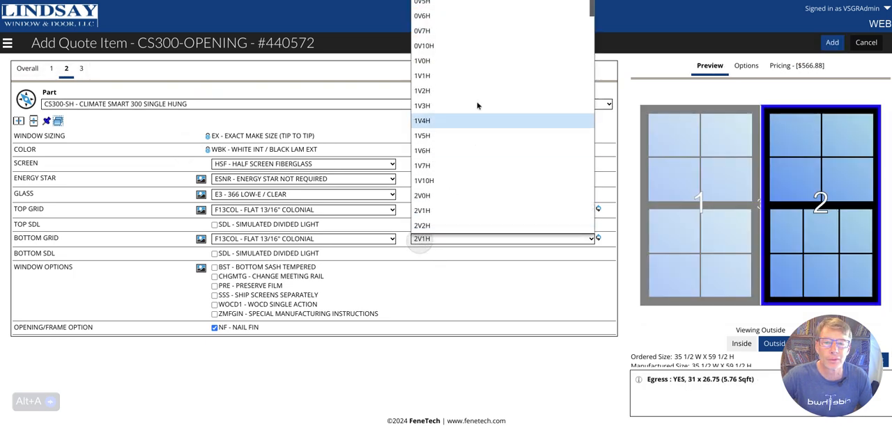
{"action": "left_click", "coordinate": [463, 75]}
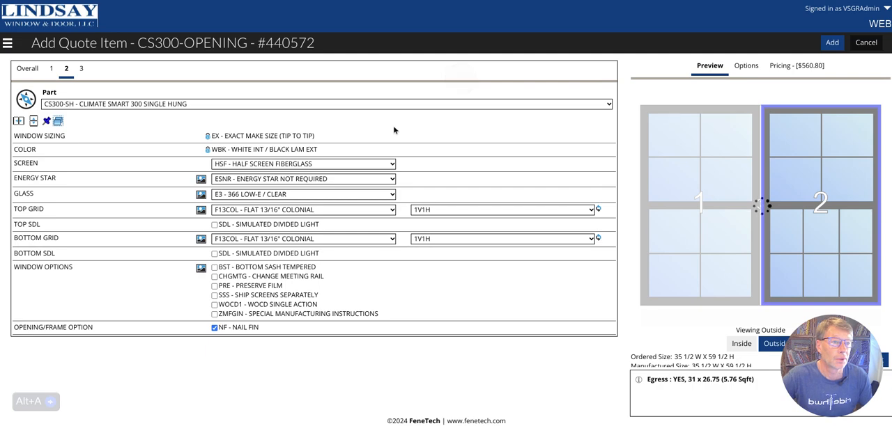
{"action": "left_click", "coordinate": [830, 44]}
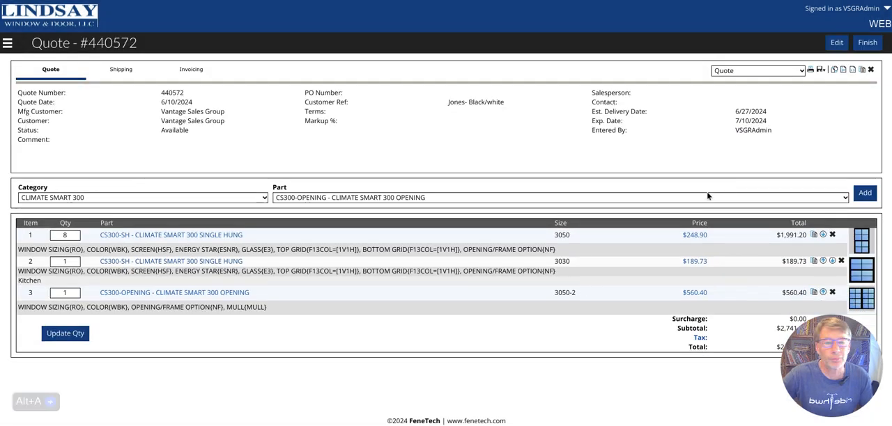
Start another CS300-OPENING item with call size 3060-3
{"action": "left_click", "coordinate": [865, 193]}
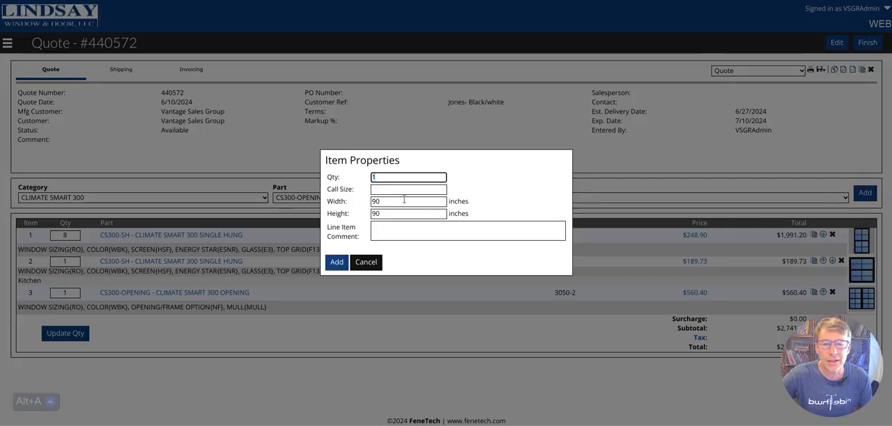
{"action": "key", "text": "Tab"}
{"action": "type", "text": "3060-3"}
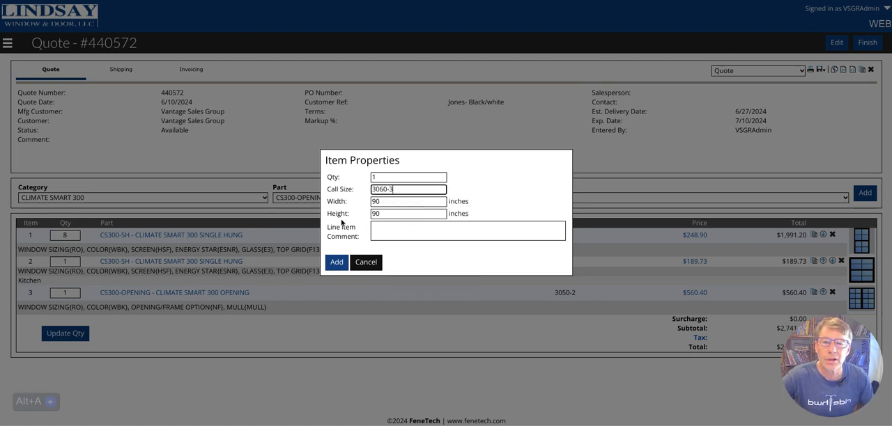
{"action": "left_click", "coordinate": [337, 263]}
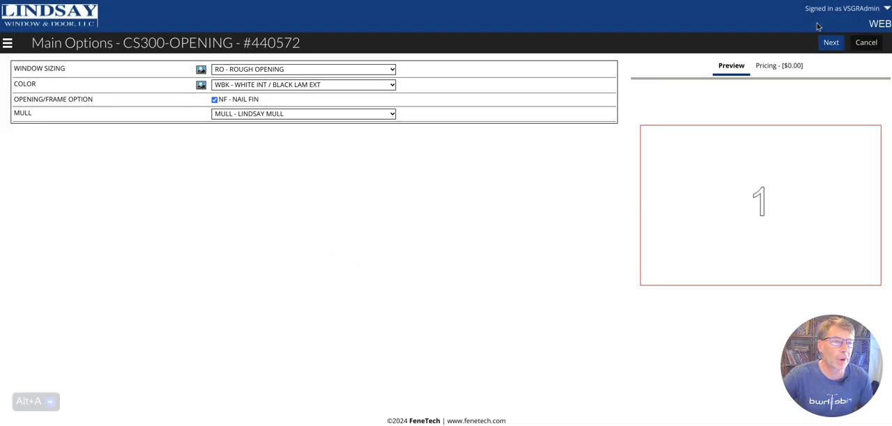
Accept the main options and split the opening side by side evenly into 3 sections with the CS300-MULL1/2 mull
{"action": "left_click", "coordinate": [829, 42]}
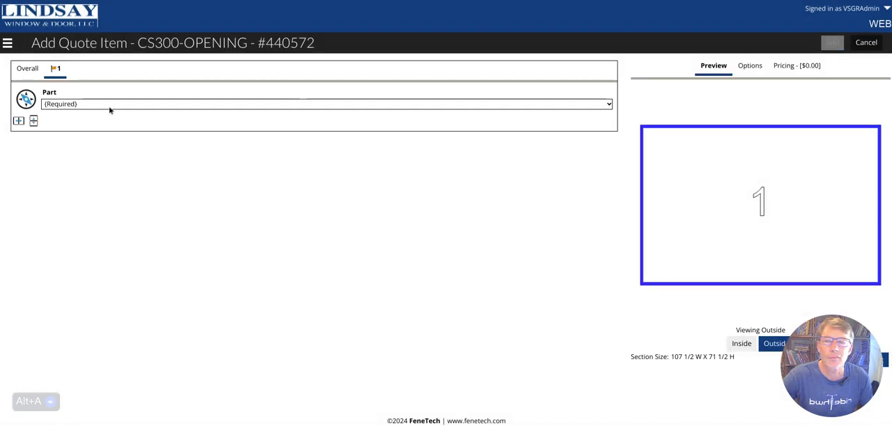
{"action": "left_click", "coordinate": [18, 122]}
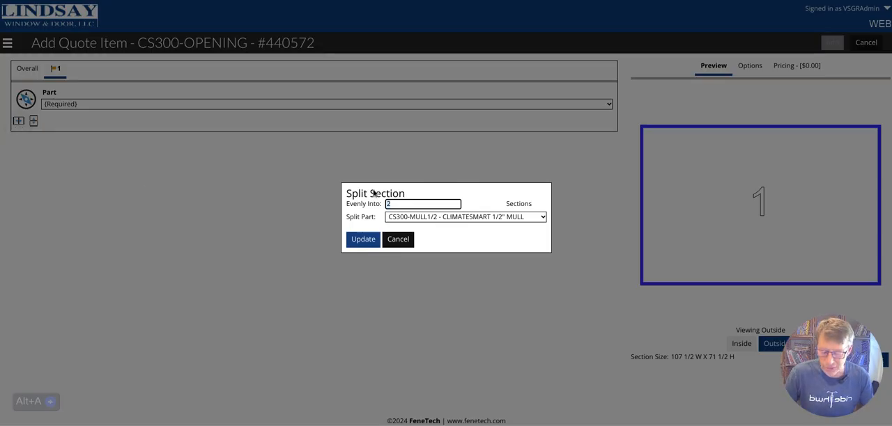
{"action": "type", "text": "3"}
{"action": "left_click", "coordinate": [361, 241]}
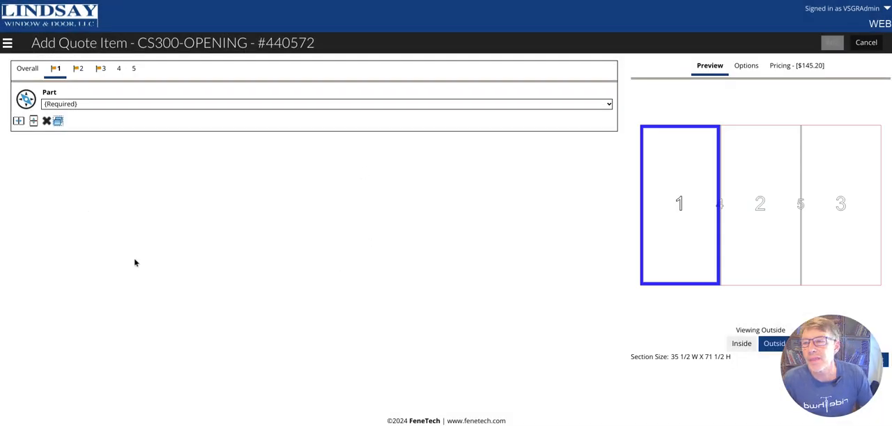
Multi-select sections 1, 2 and 3 and assign the CS300-SH single hung part to all of them together
{"action": "left_click", "coordinate": [58, 124]}
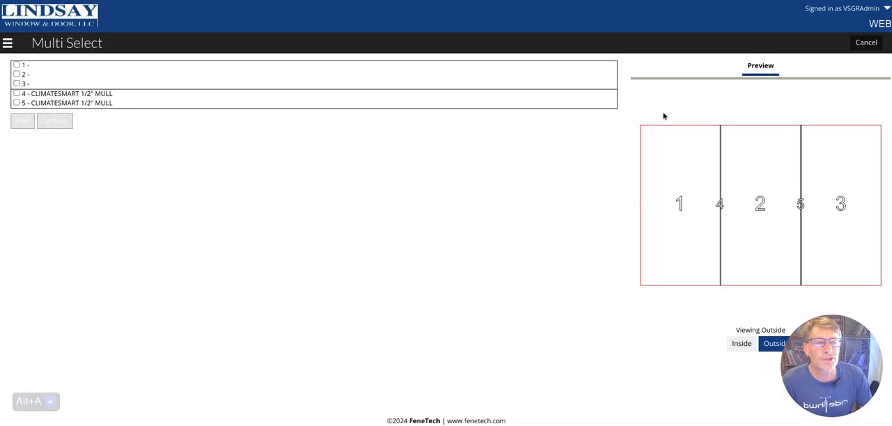
{"action": "left_click", "coordinate": [17, 69]}
{"action": "left_click", "coordinate": [17, 68]}
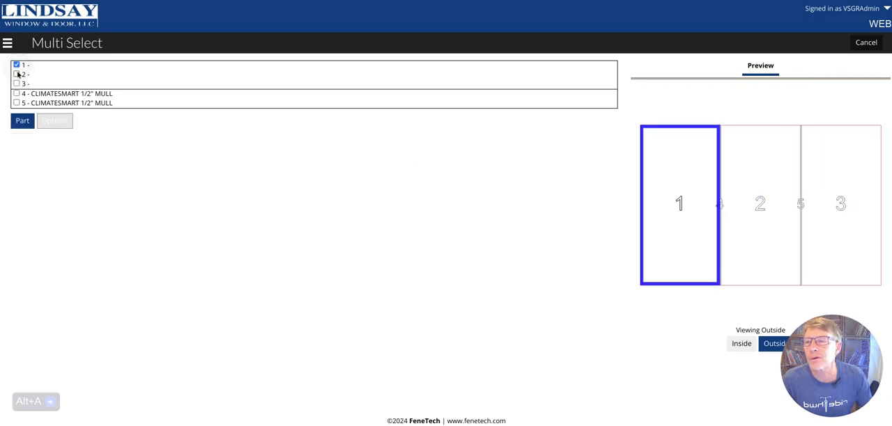
{"action": "left_click", "coordinate": [18, 74]}
{"action": "left_click", "coordinate": [17, 84]}
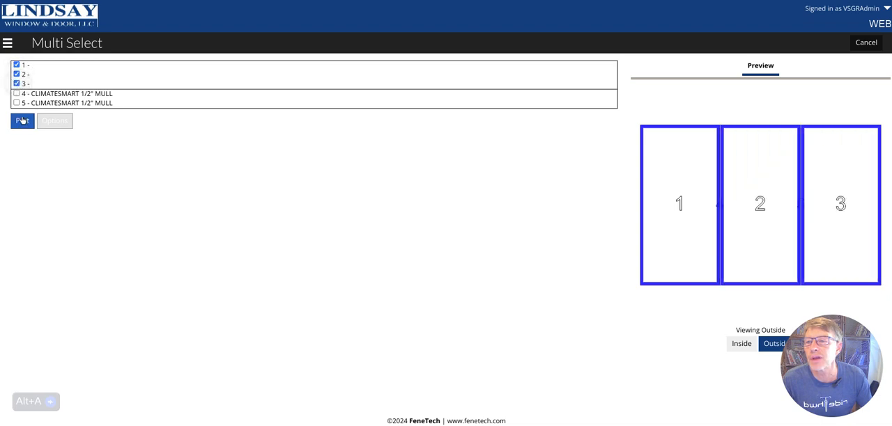
{"action": "left_click", "coordinate": [22, 121]}
{"action": "left_click", "coordinate": [154, 76]}
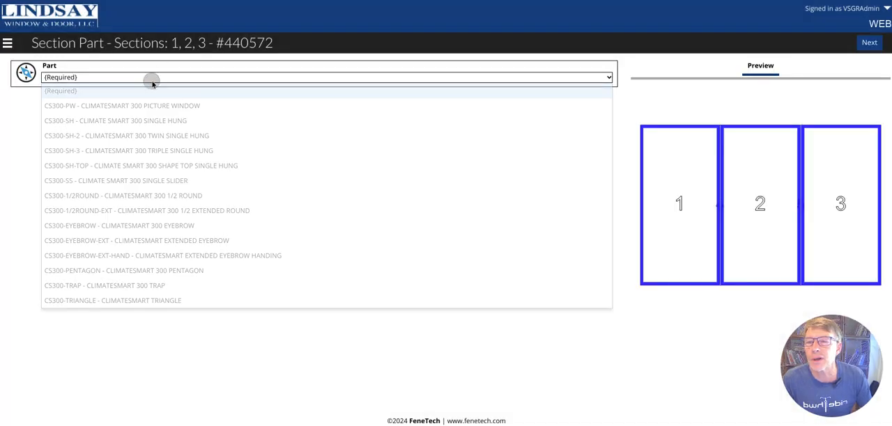
{"action": "left_click", "coordinate": [176, 123]}
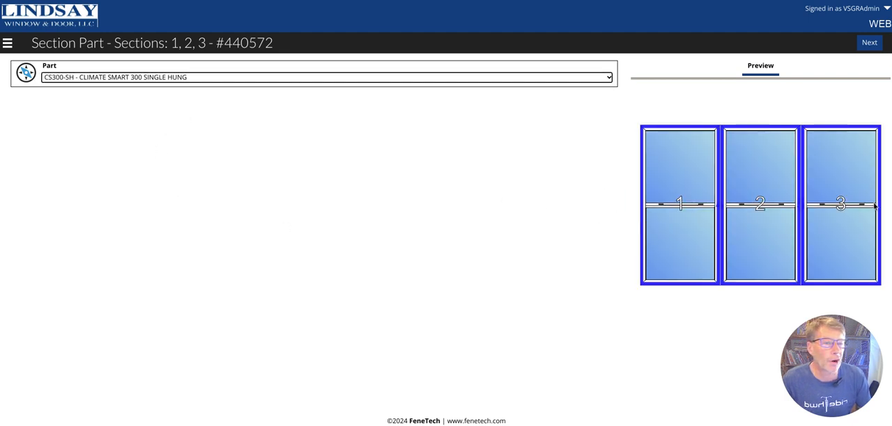
{"action": "left_click", "coordinate": [869, 42]}
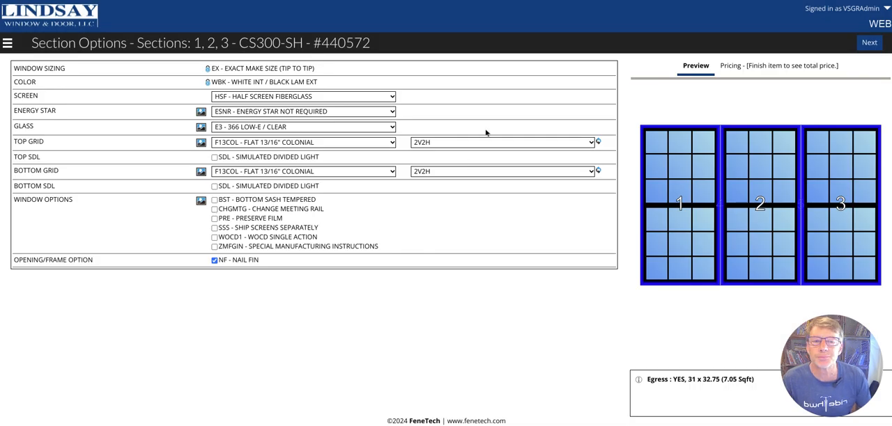
Set the top and bottom grid patterns of all three sections to 1V1H and add the triple opening to the quote
{"action": "left_click", "coordinate": [465, 142]}
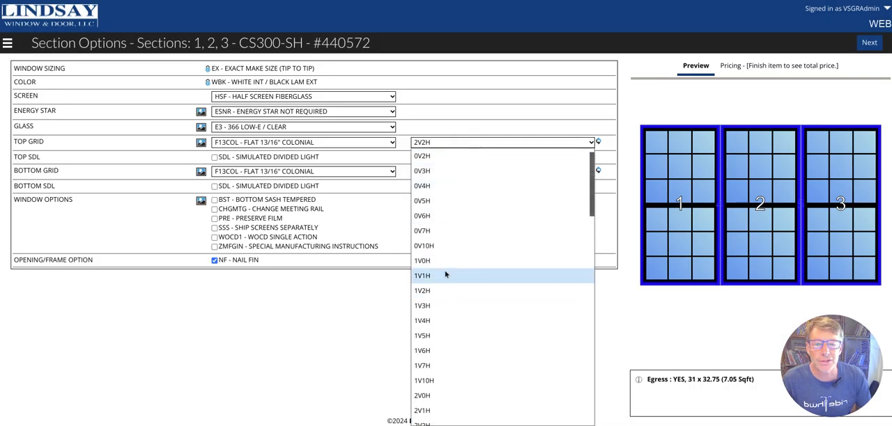
{"action": "left_click", "coordinate": [439, 277]}
{"action": "left_click", "coordinate": [444, 174]}
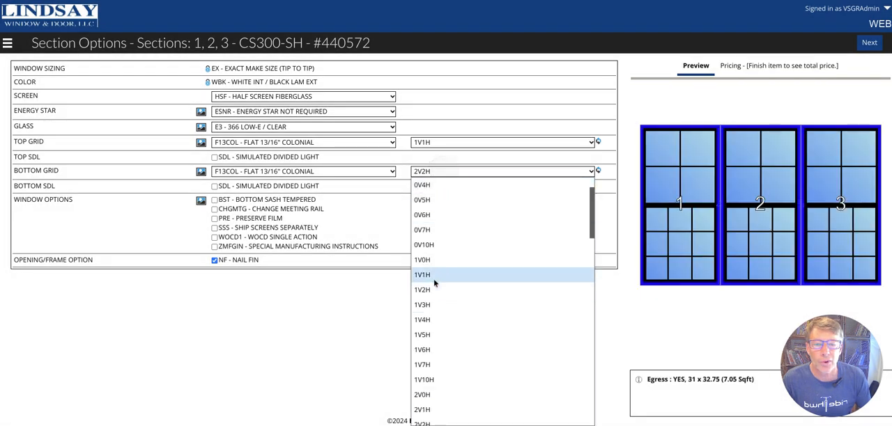
{"action": "left_click", "coordinate": [434, 269]}
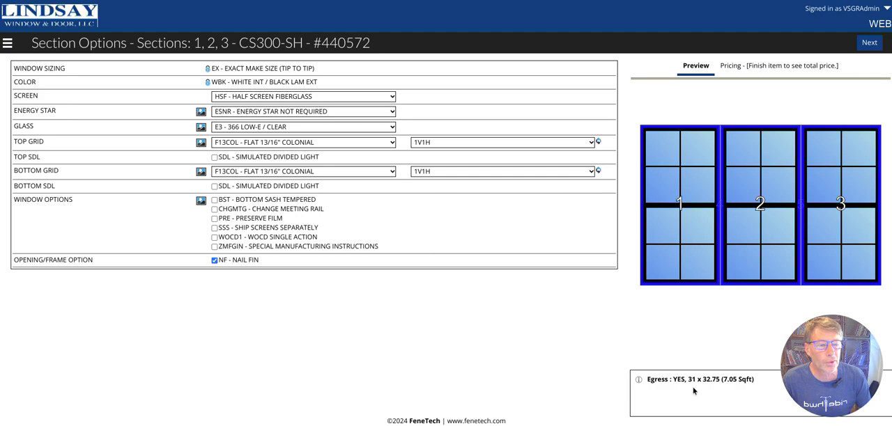
{"action": "left_click", "coordinate": [868, 41]}
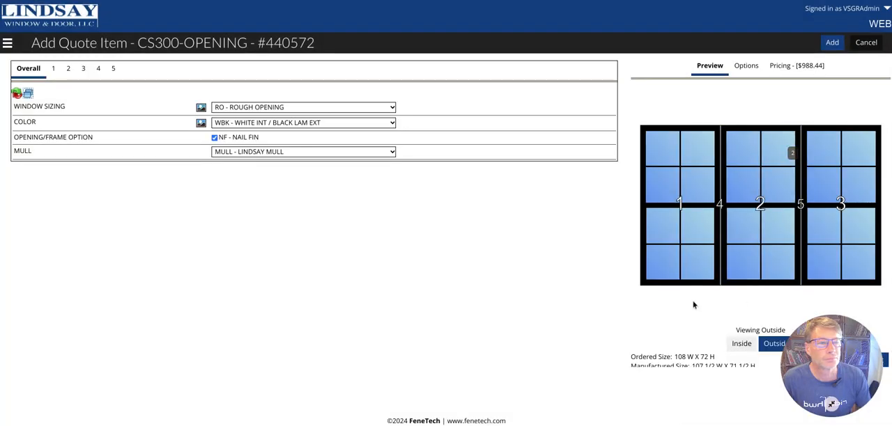
{"action": "left_click", "coordinate": [832, 43]}
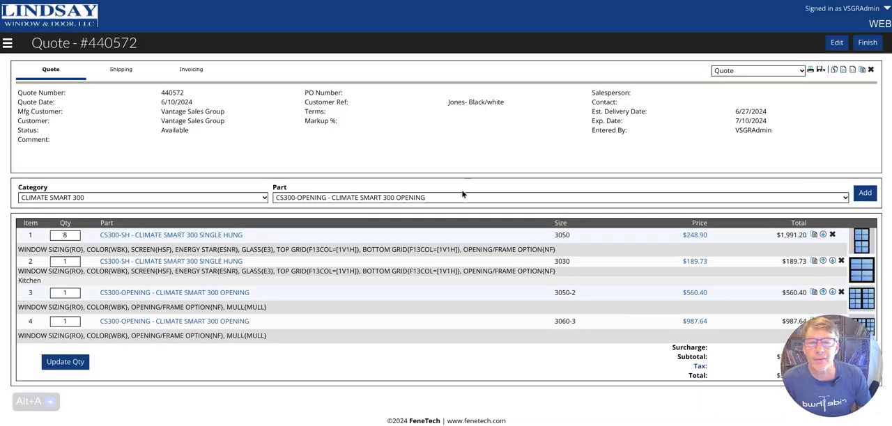
Start a CS300-PW picture window item with call size 4060
{"action": "left_click", "coordinate": [426, 201]}
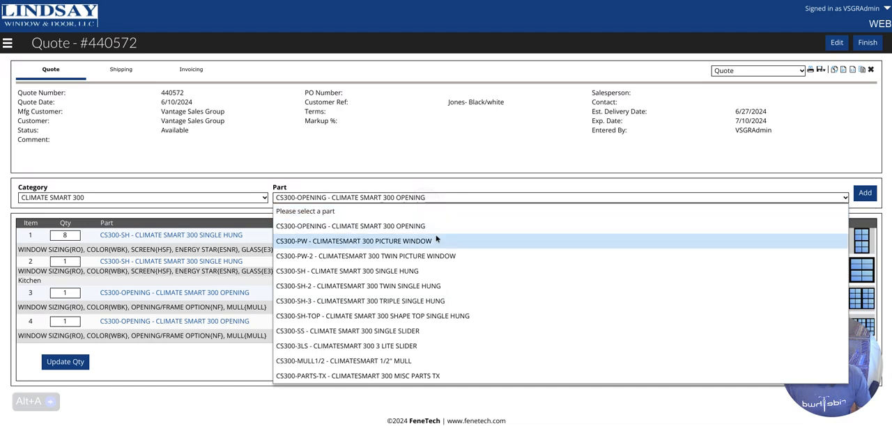
{"action": "left_click", "coordinate": [434, 230]}
{"action": "key", "text": "alt+a"}
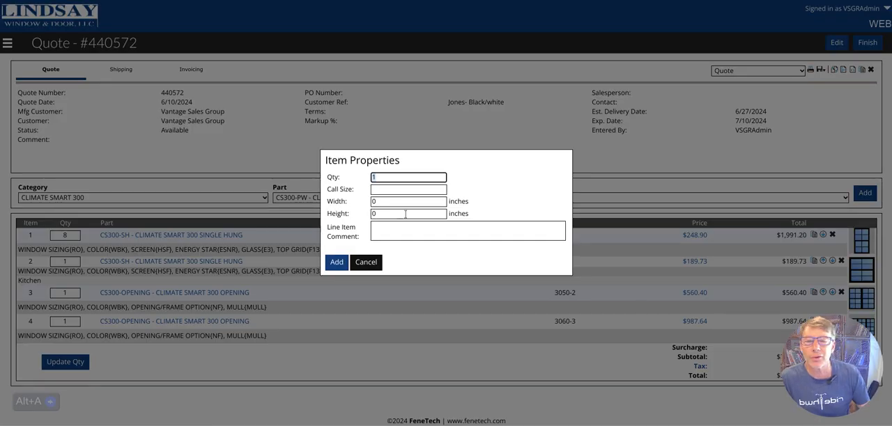
{"action": "left_click", "coordinate": [391, 190]}
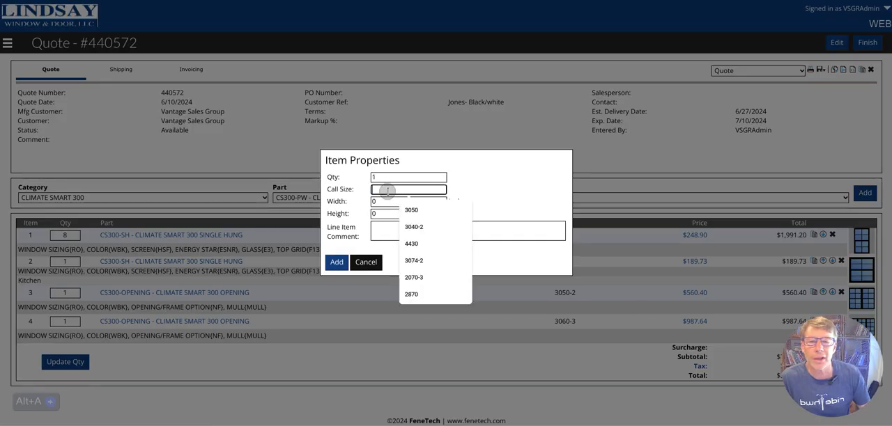
{"action": "type", "text": "4060"}
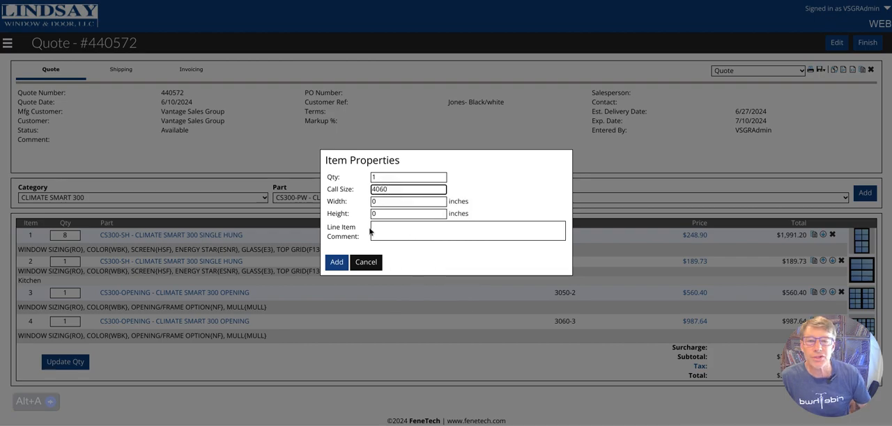
{"action": "left_click", "coordinate": [336, 262]}
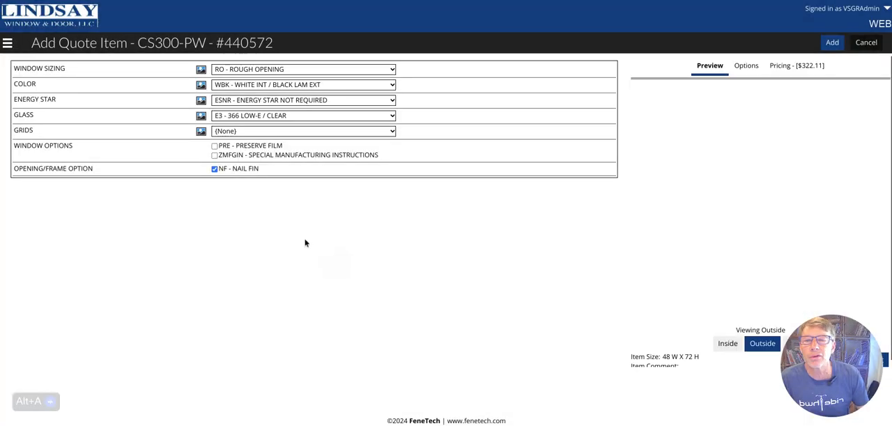
Set the picture window's glass to XGL other glass options with TE366O-S tempered 366 Low-E/obscured fixed glass, and add it to the quote
{"action": "left_click", "coordinate": [237, 120]}
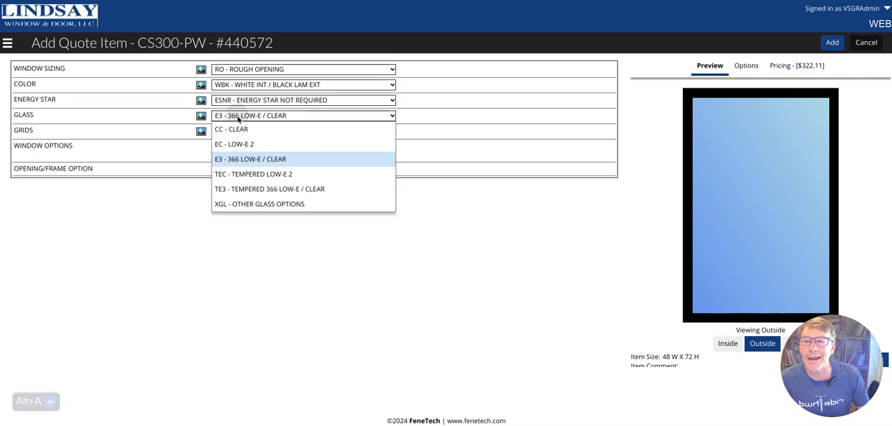
{"action": "left_click", "coordinate": [294, 189]}
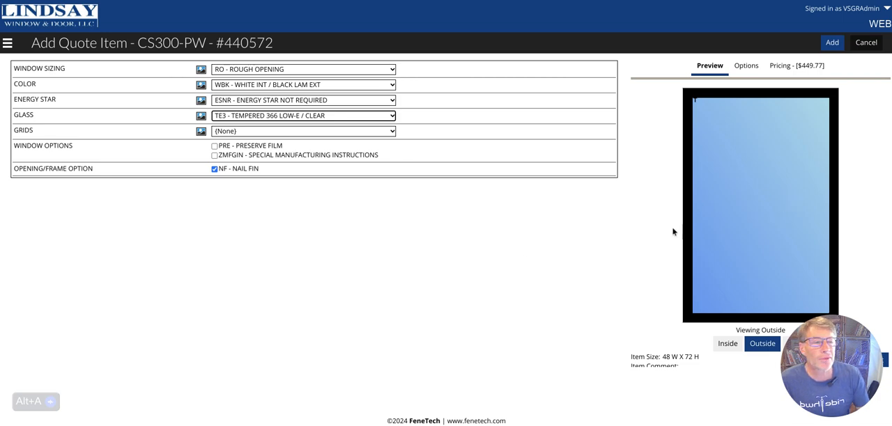
{"action": "left_click", "coordinate": [307, 119]}
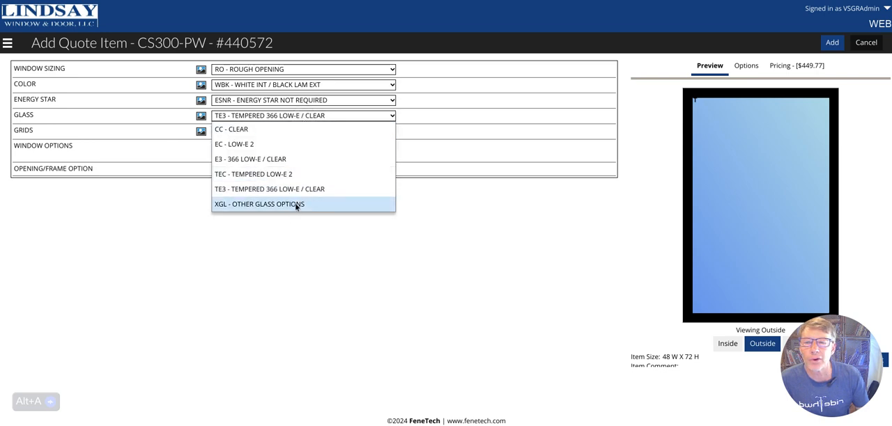
{"action": "left_click", "coordinate": [295, 204]}
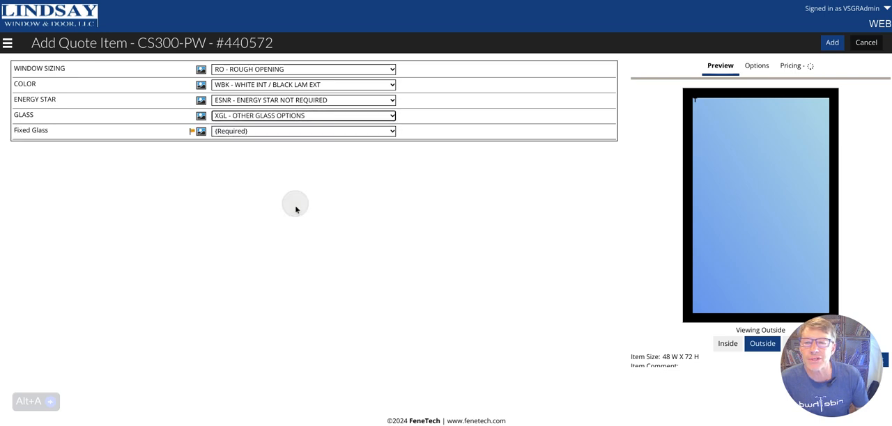
{"action": "left_click", "coordinate": [276, 132]}
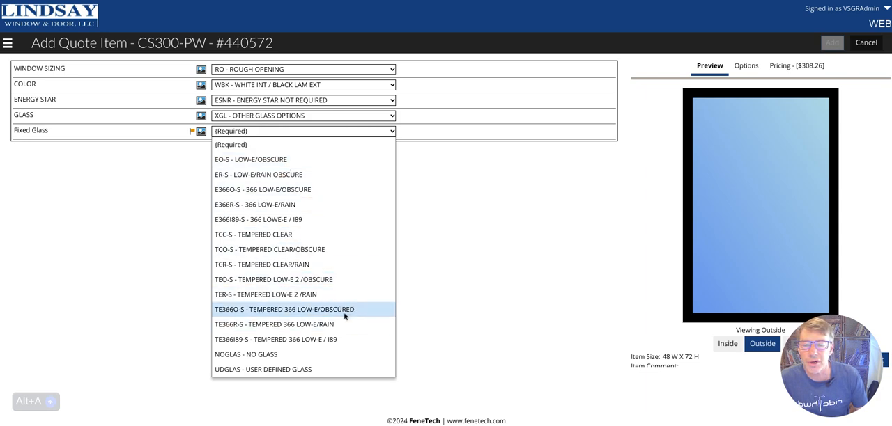
{"action": "left_click", "coordinate": [322, 310]}
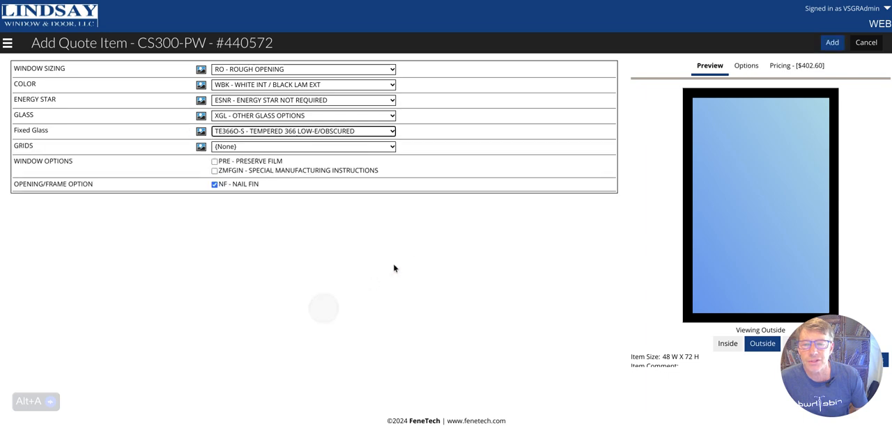
{"action": "left_click", "coordinate": [829, 46]}
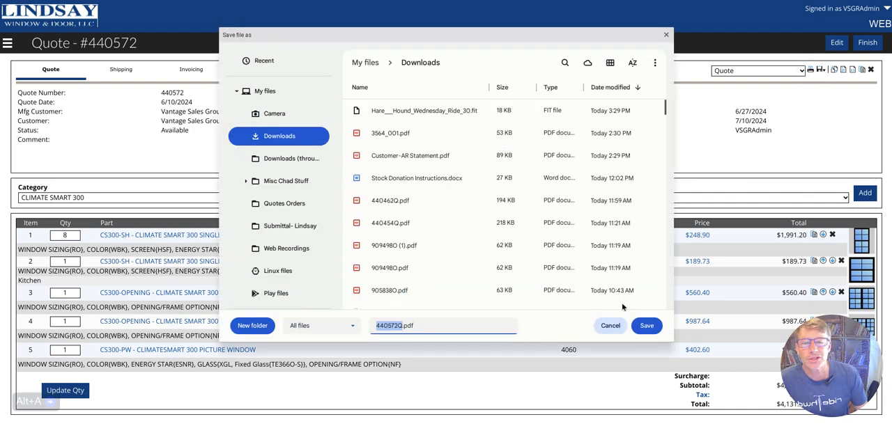
Save the quote as a PDF in the Downloads folder and open the downloaded file
{"action": "left_click", "coordinate": [641, 325]}
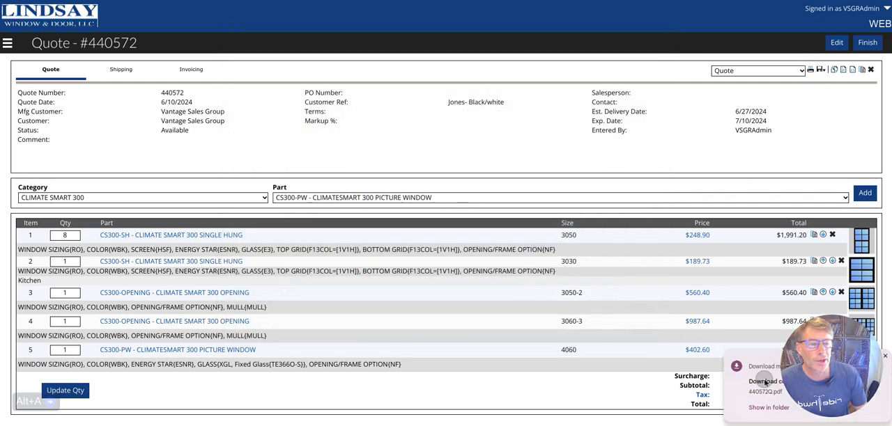
{"action": "left_click", "coordinate": [765, 383]}
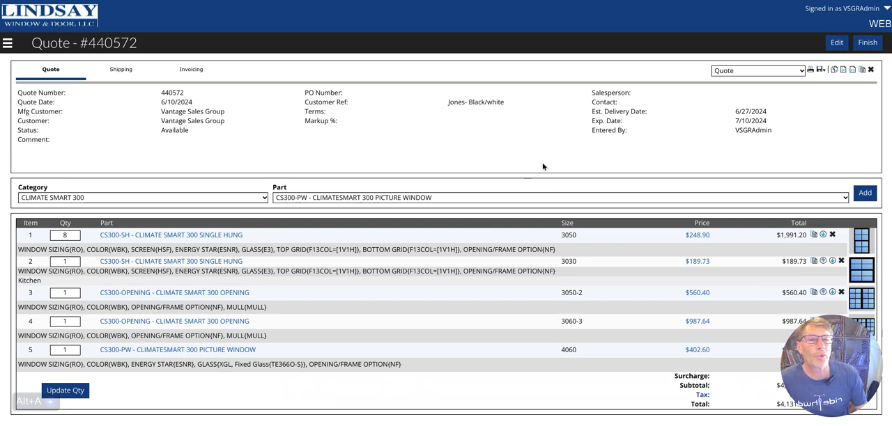
Edit the quote header to apply a 25% markup and save the change
{"action": "left_click", "coordinate": [836, 43]}
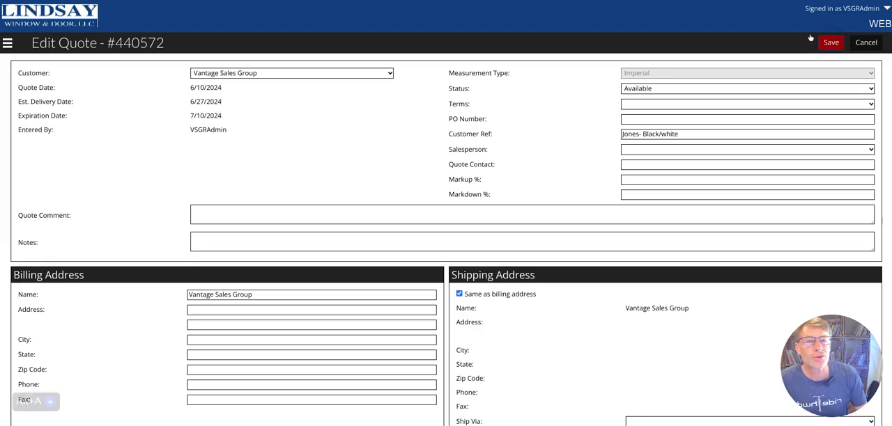
{"action": "left_click", "coordinate": [466, 177]}
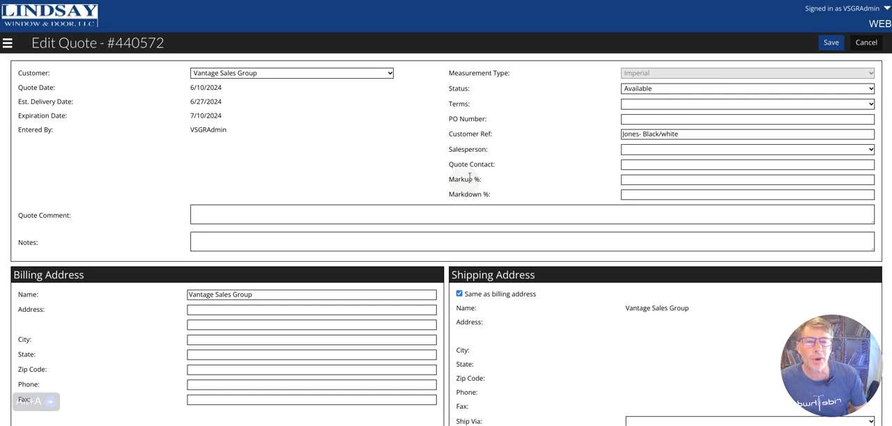
{"action": "left_click", "coordinate": [469, 181]}
{"action": "left_click_drag", "start_coordinate": [460, 178], "coordinate": [468, 180]}
{"action": "left_click", "coordinate": [640, 179]}
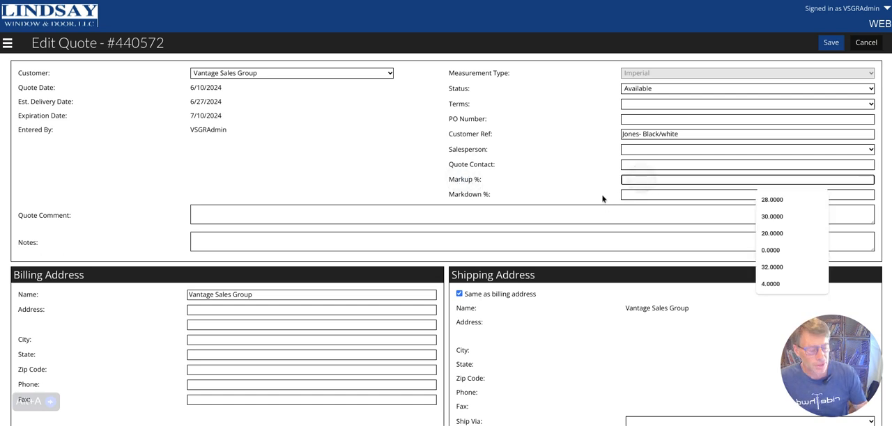
{"action": "type", "text": "25"}
{"action": "left_click", "coordinate": [831, 43]}
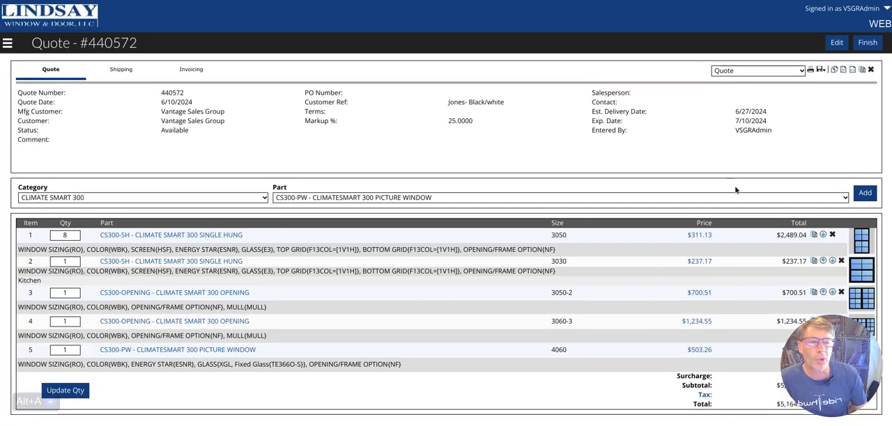
Examine the price breakdown of item 1, comparing its overall price with its overall cost
{"action": "left_click", "coordinate": [698, 237]}
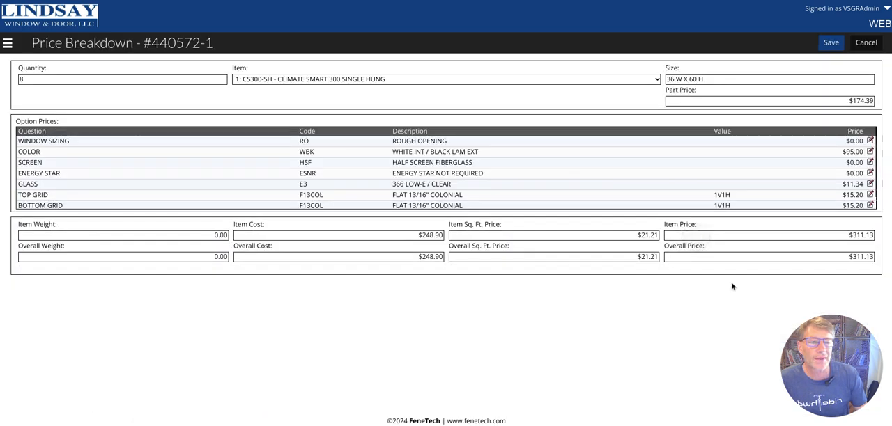
{"action": "double_click", "coordinate": [866, 258]}
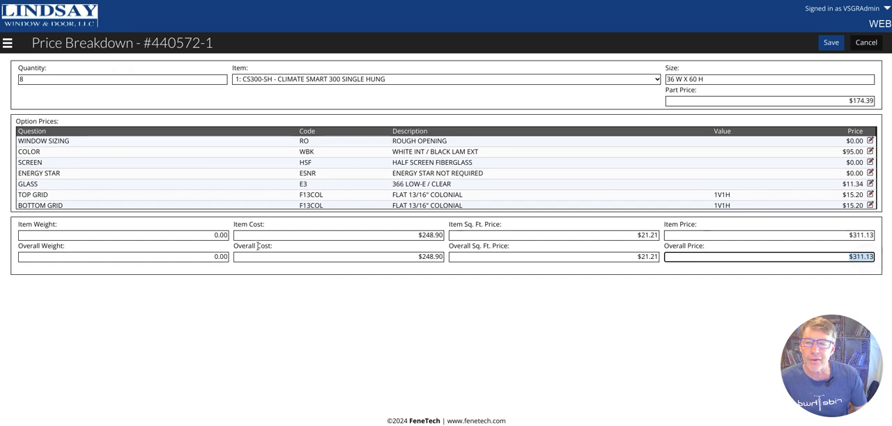
{"action": "left_click", "coordinate": [432, 260]}
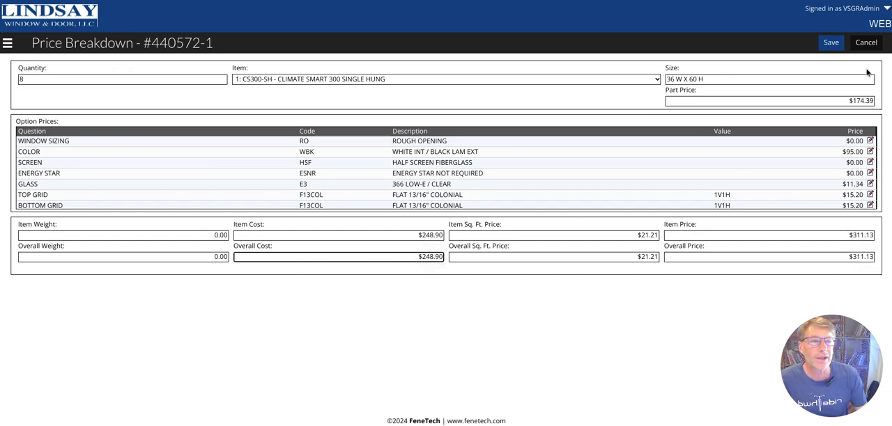
Save and close the price breakdown of item 1, returning to the quote overview
{"action": "left_click", "coordinate": [828, 42]}
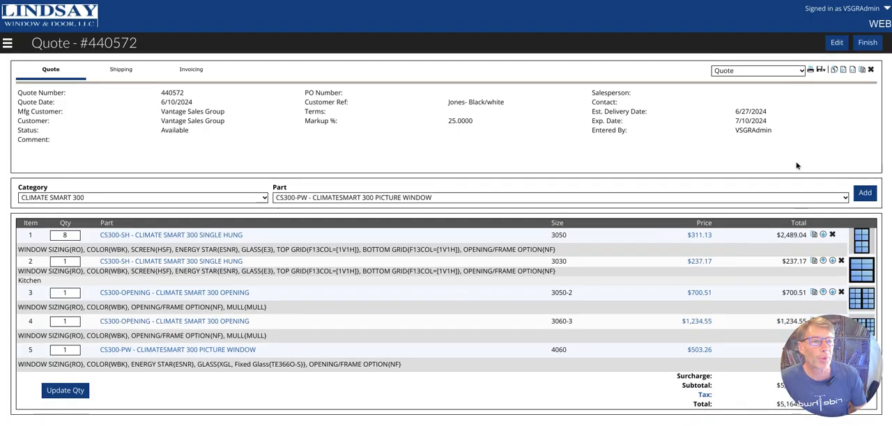
{"action": "mouse_move", "coordinate": [815, 68]}
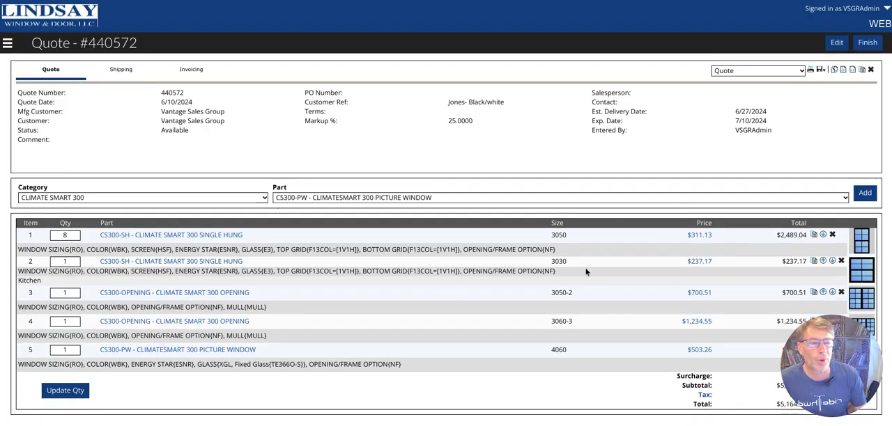
{"action": "left_click", "coordinate": [456, 119]}
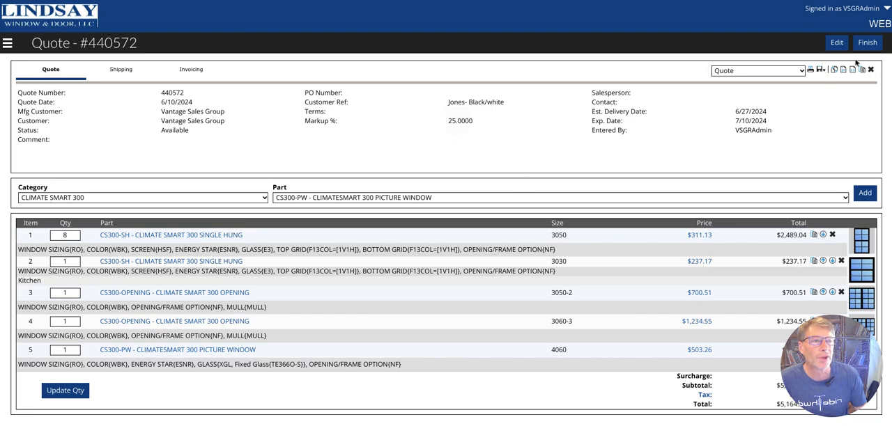
Edit the quote header to set the markup to 0% and save the change
{"action": "left_click", "coordinate": [837, 43]}
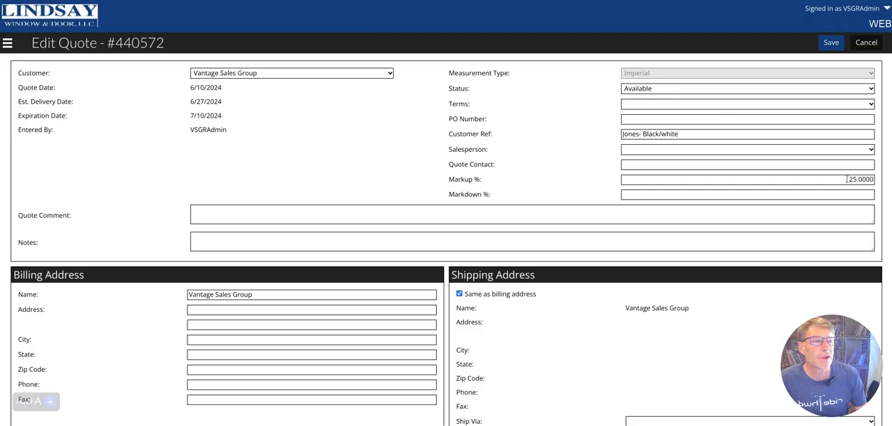
{"action": "left_click", "coordinate": [834, 179]}
{"action": "key", "text": "ctrl+a"}
{"action": "type", "text": "0"}
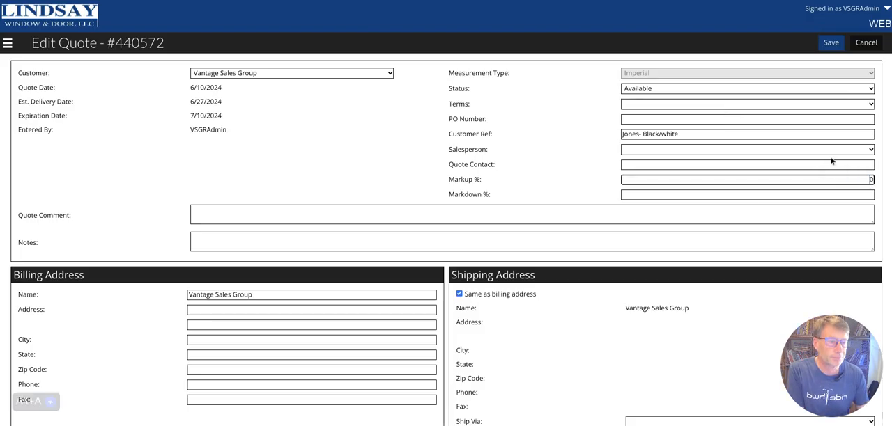
{"action": "left_click", "coordinate": [832, 43]}
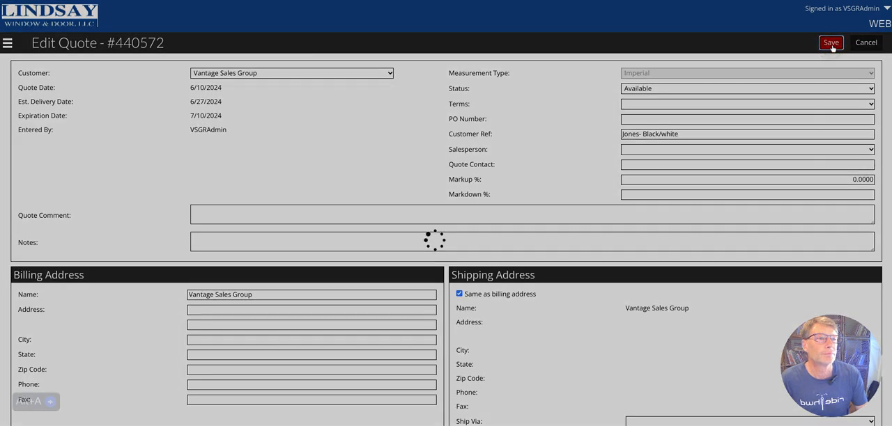